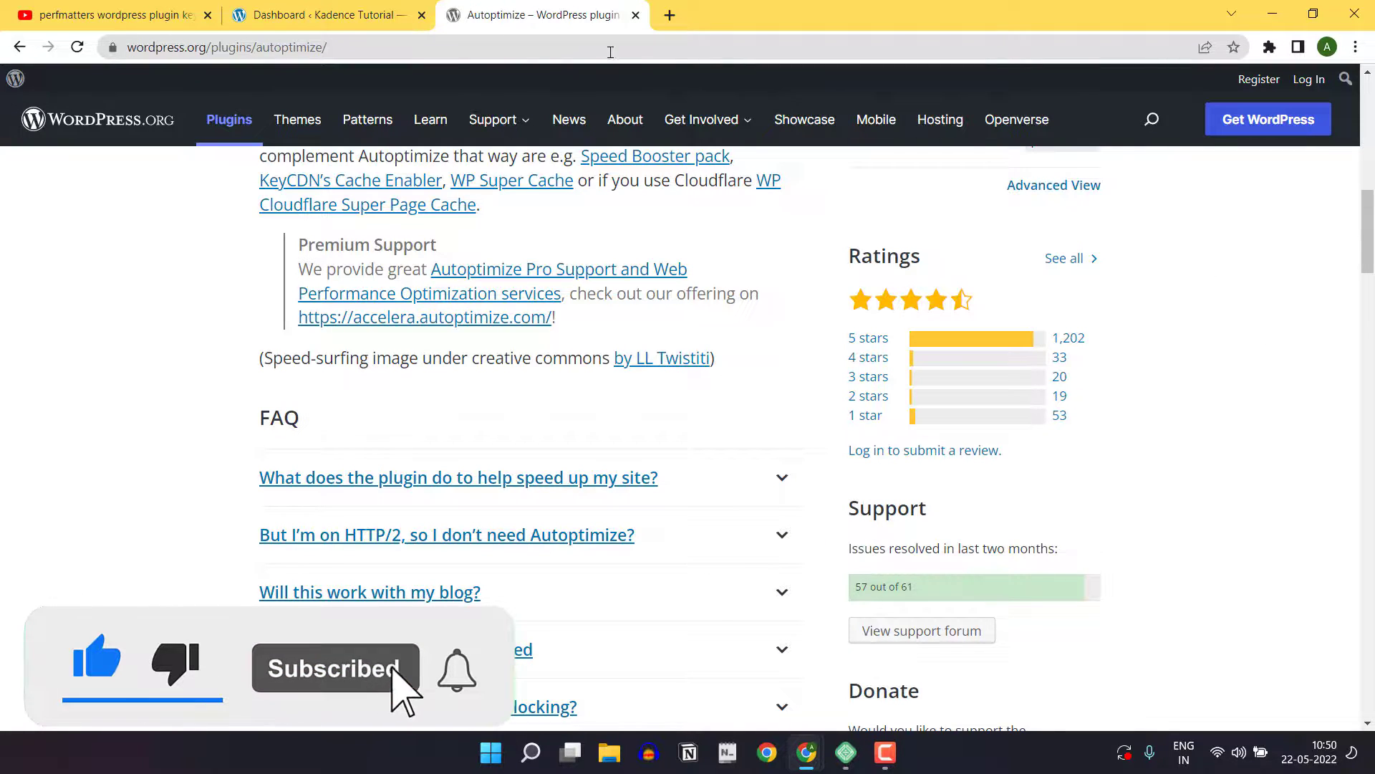
# Switch to the site's dashboard and search the plugin directory for "autoptimize"
pyautogui.click(326, 15)
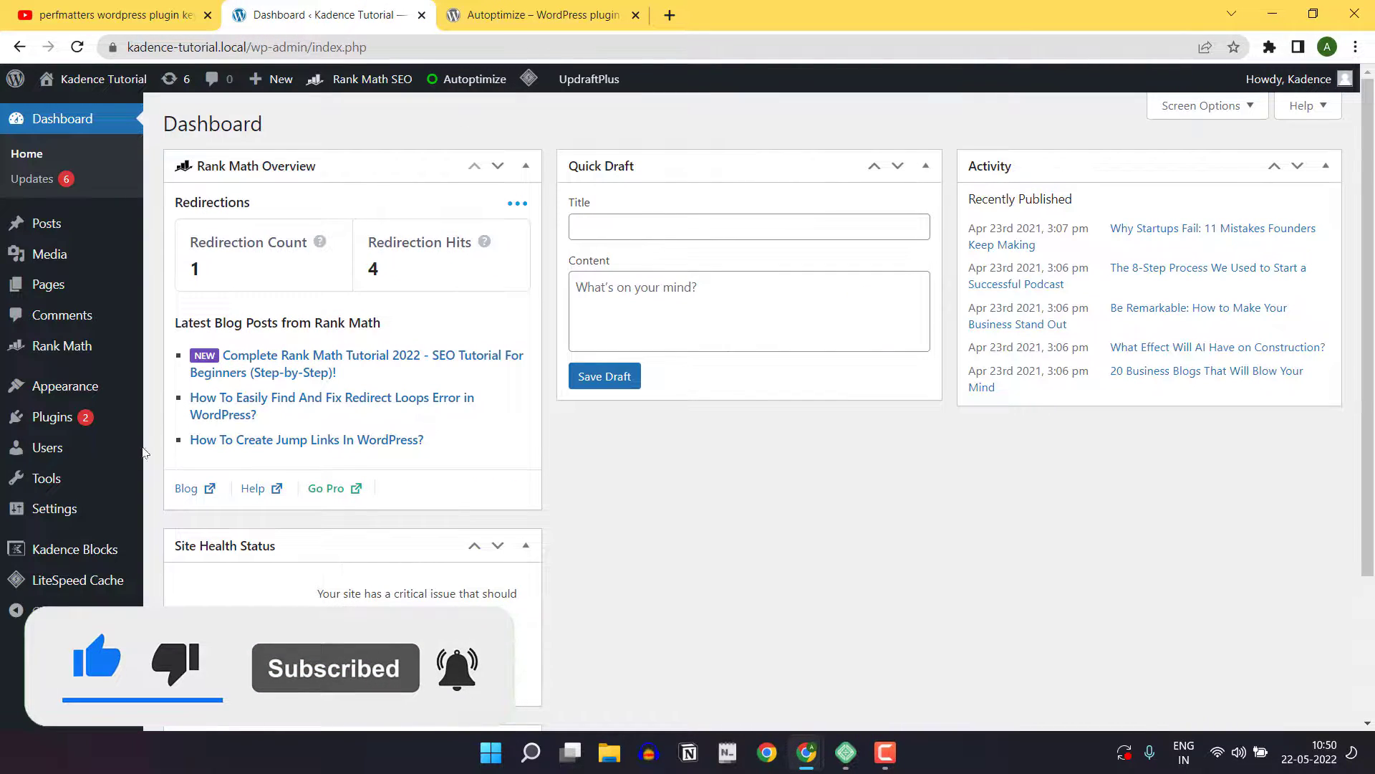
pyautogui.moveTo(55, 418)
pyautogui.click(172, 447)
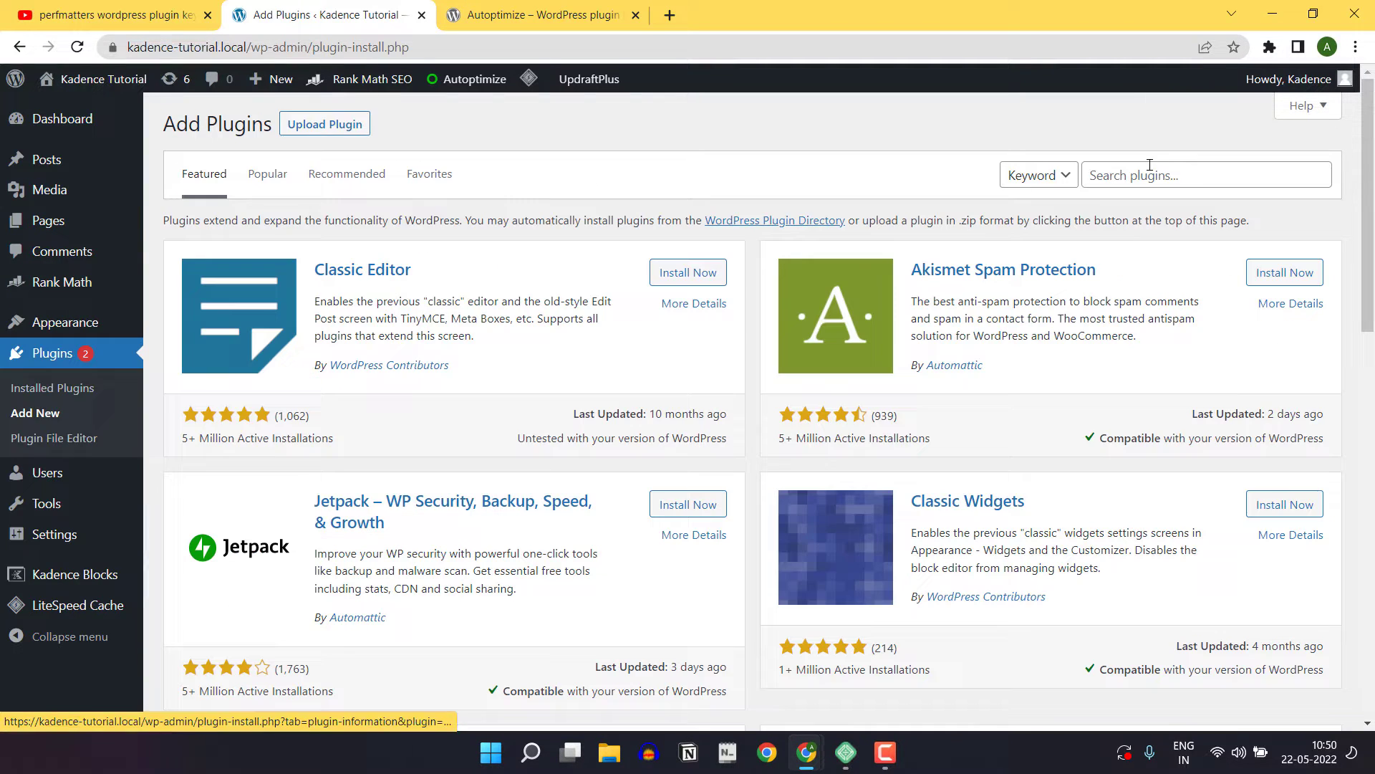
pyautogui.click(1149, 173)
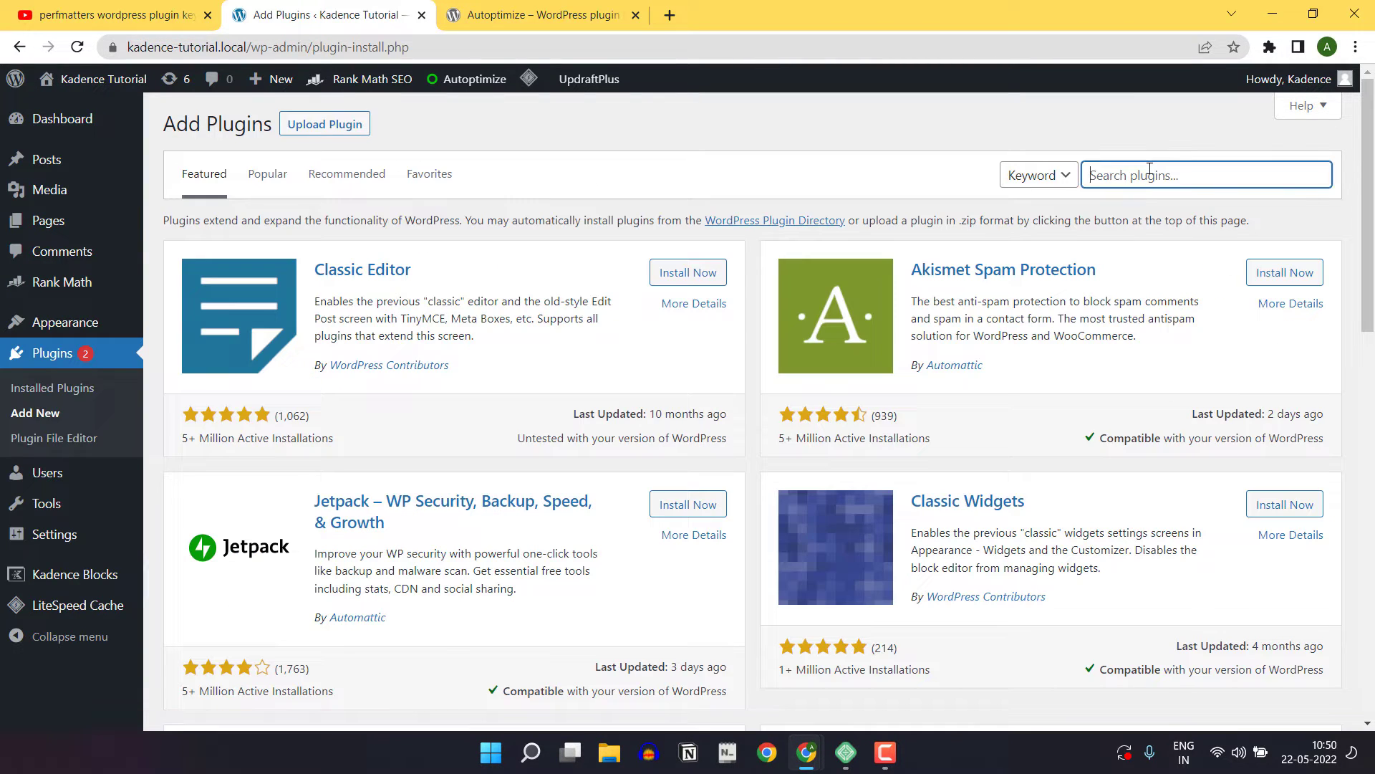
pyautogui.write('autoptimize')
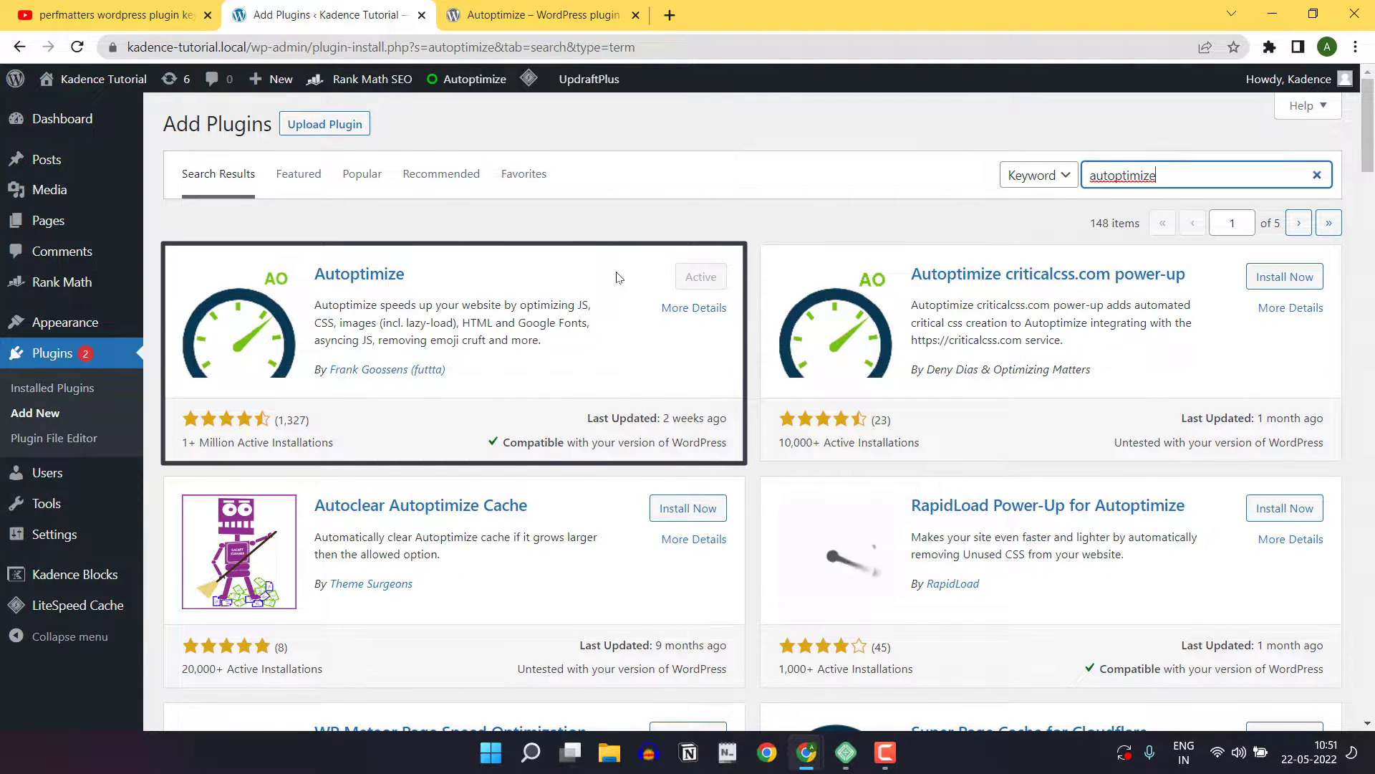
# Open the Autoptimize settings and enable JavaScript code optimization
pyautogui.moveTo(40, 525)
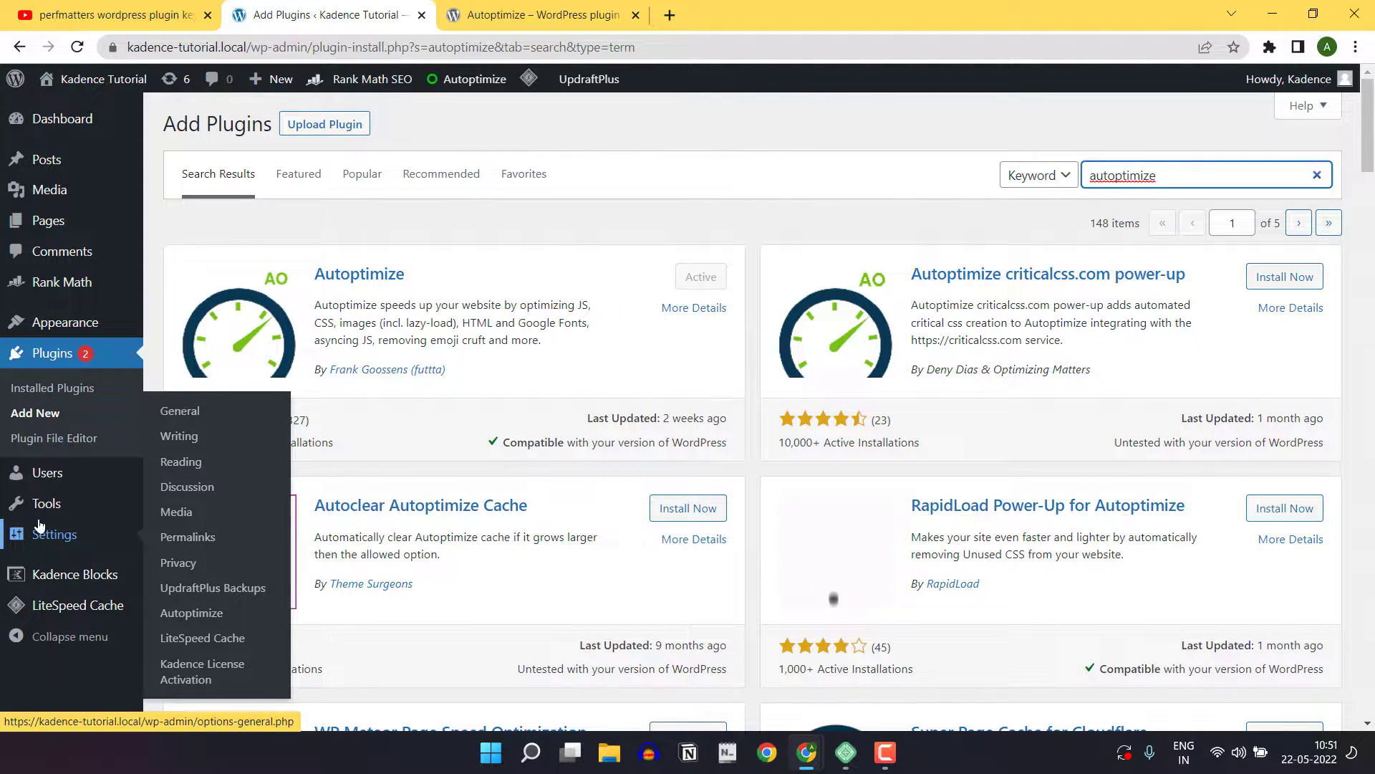
pyautogui.click(191, 613)
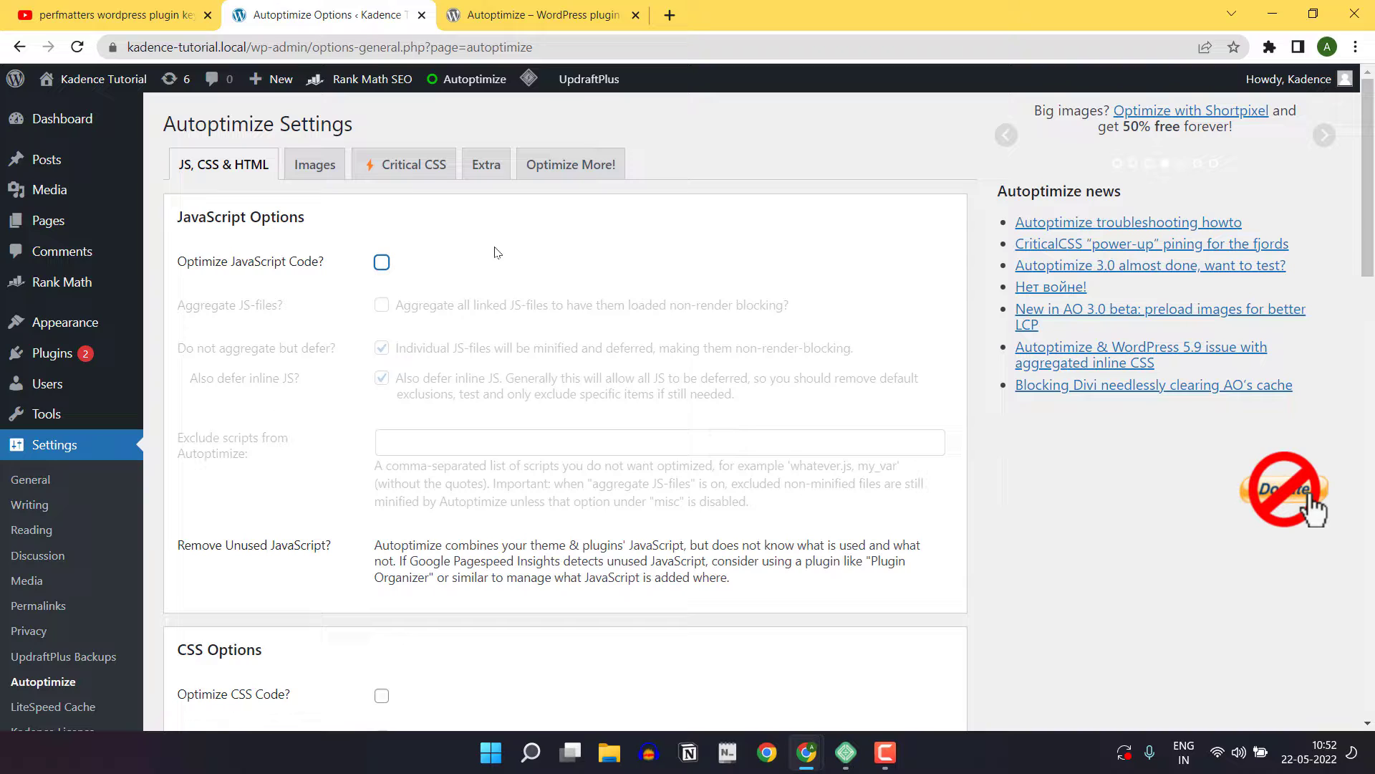
pyautogui.click(382, 262)
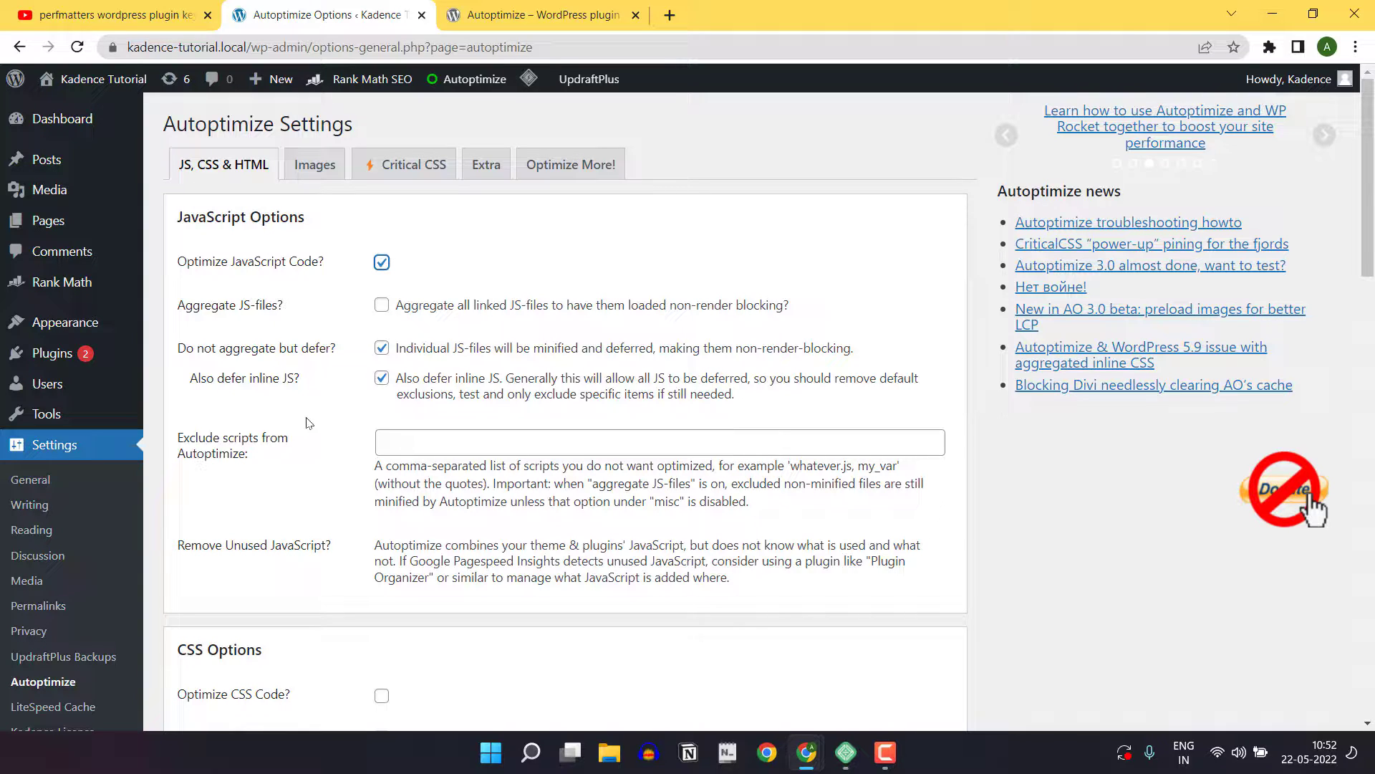
# Enable CSS code optimization in the CSS options
pyautogui.scroll(-5, 325, 411)
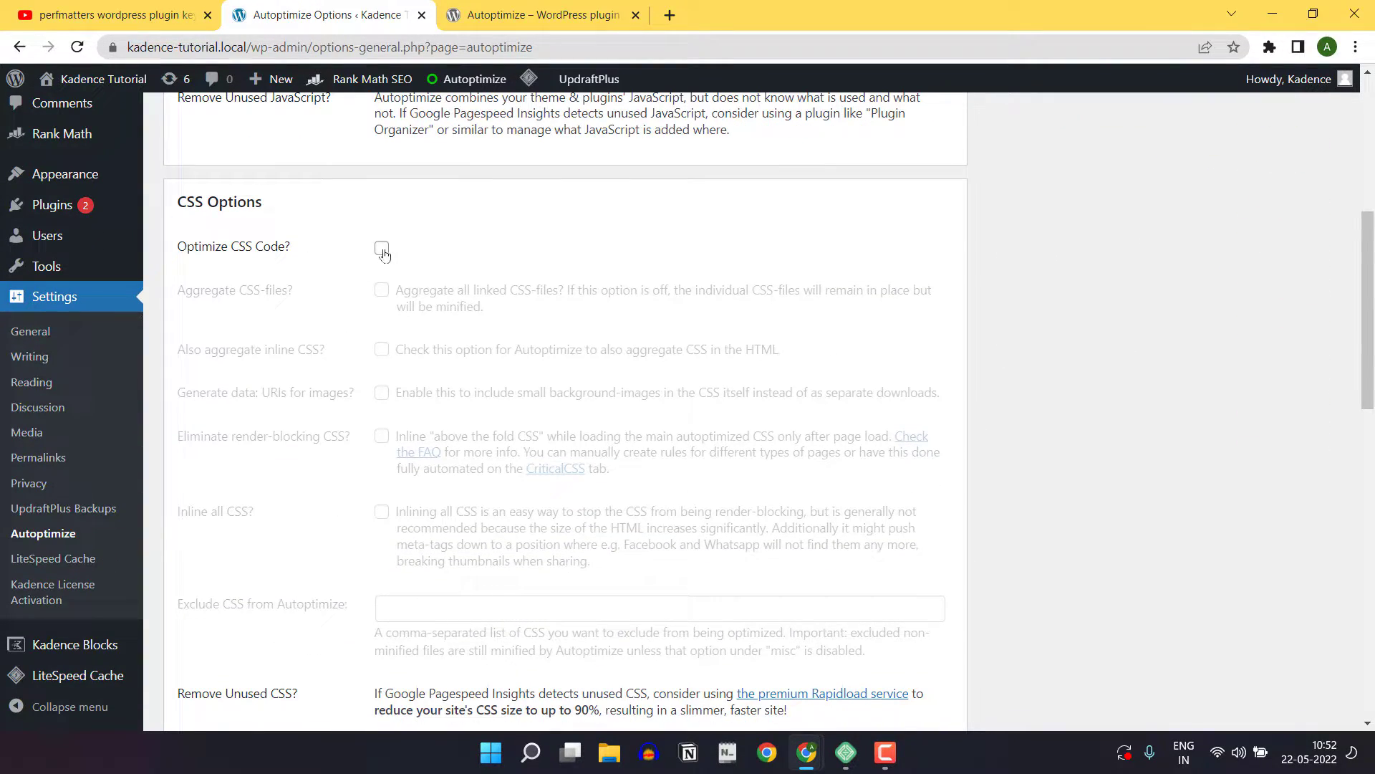
pyautogui.click(381, 248)
pyautogui.scroll(-1, 452, 272)
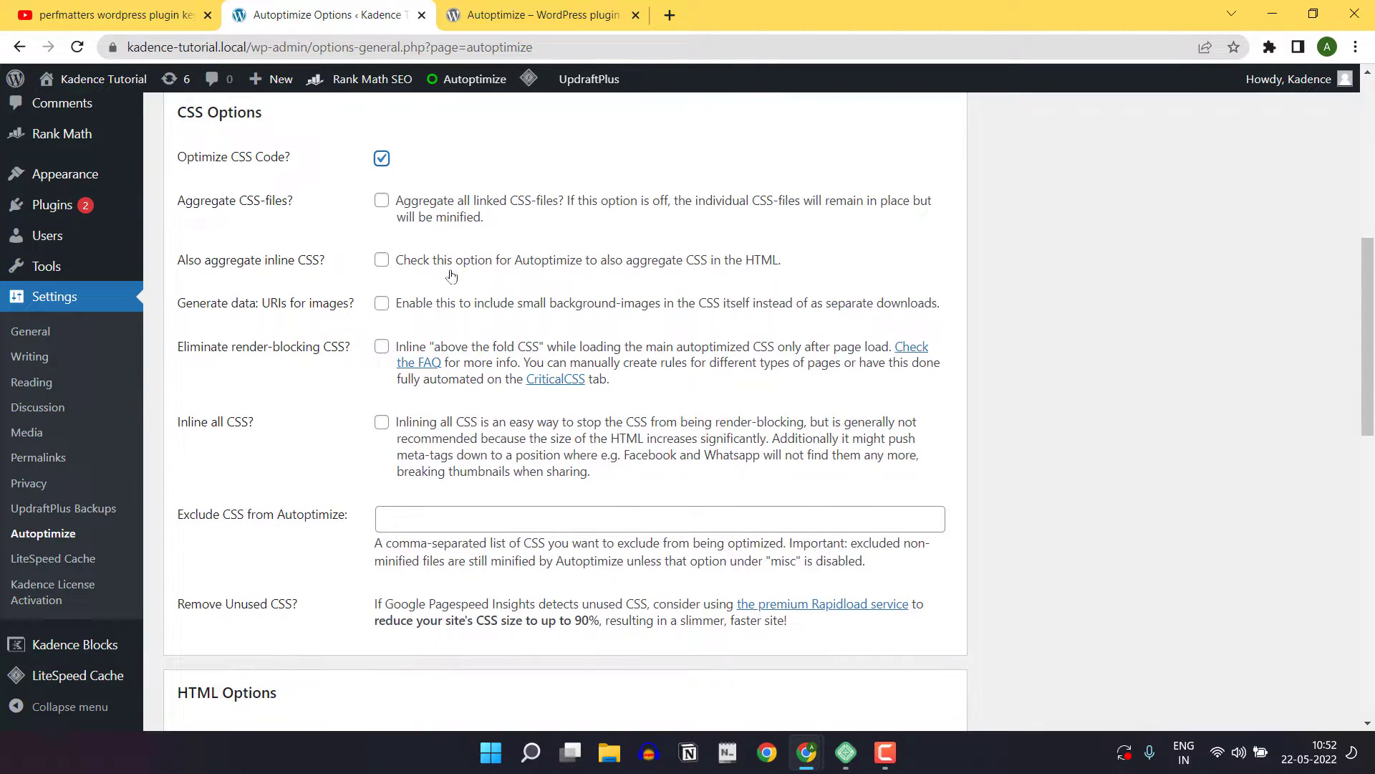
# Turn on the elimination of render-blocking CSS, leaving the above-the-fold CSS box empty
pyautogui.click(381, 349)
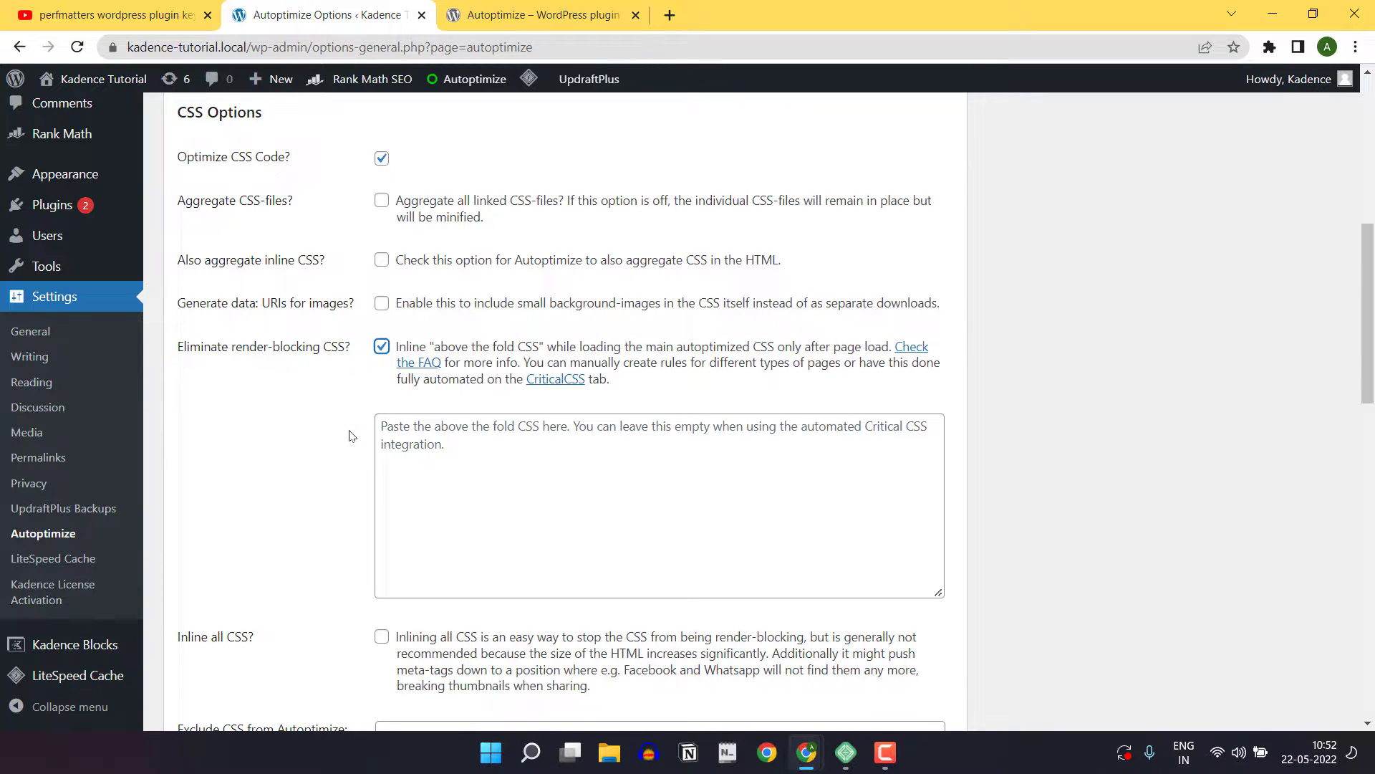
pyautogui.scroll(-1, 387, 415)
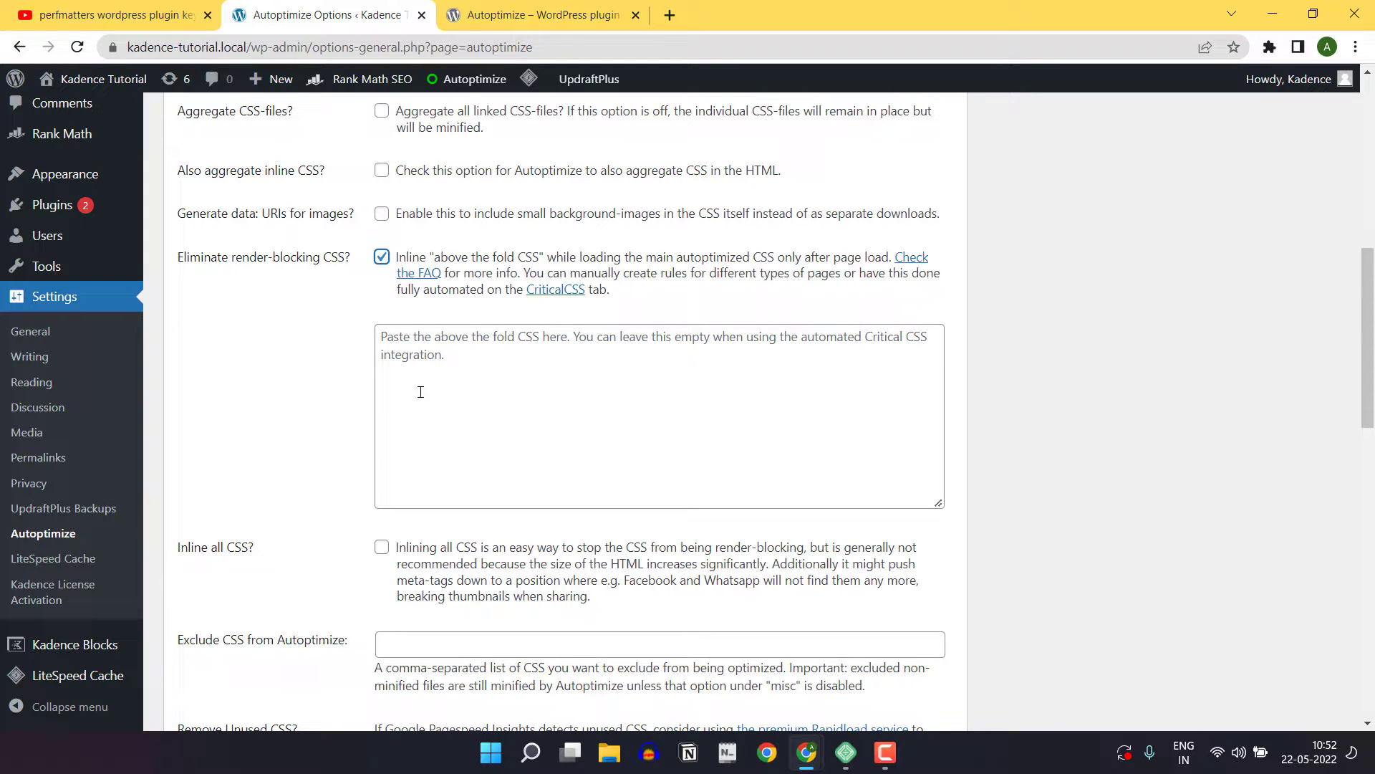
pyautogui.click(440, 351)
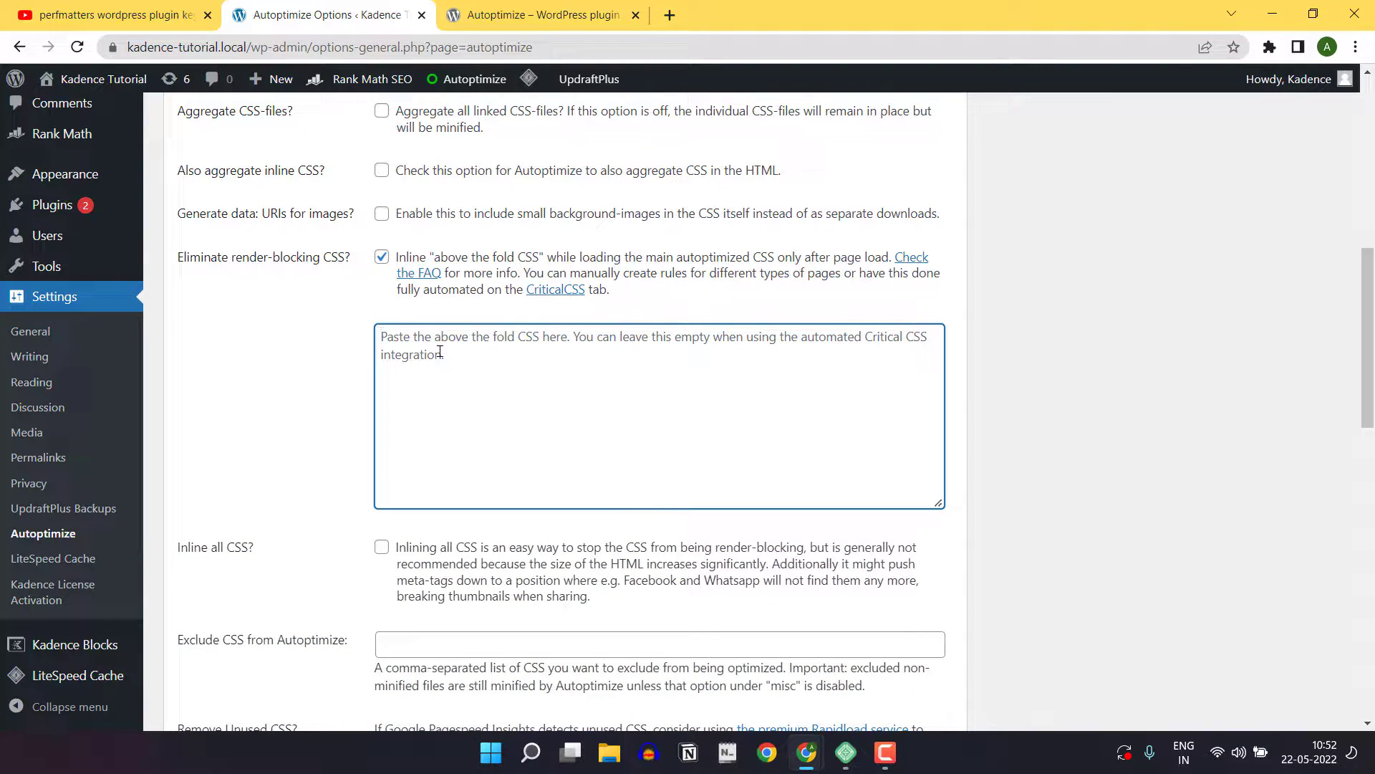
# Enable inlining of all CSS in the CSS options and HTML code optimization in the HTML options
pyautogui.scroll(-3, 279, 343)
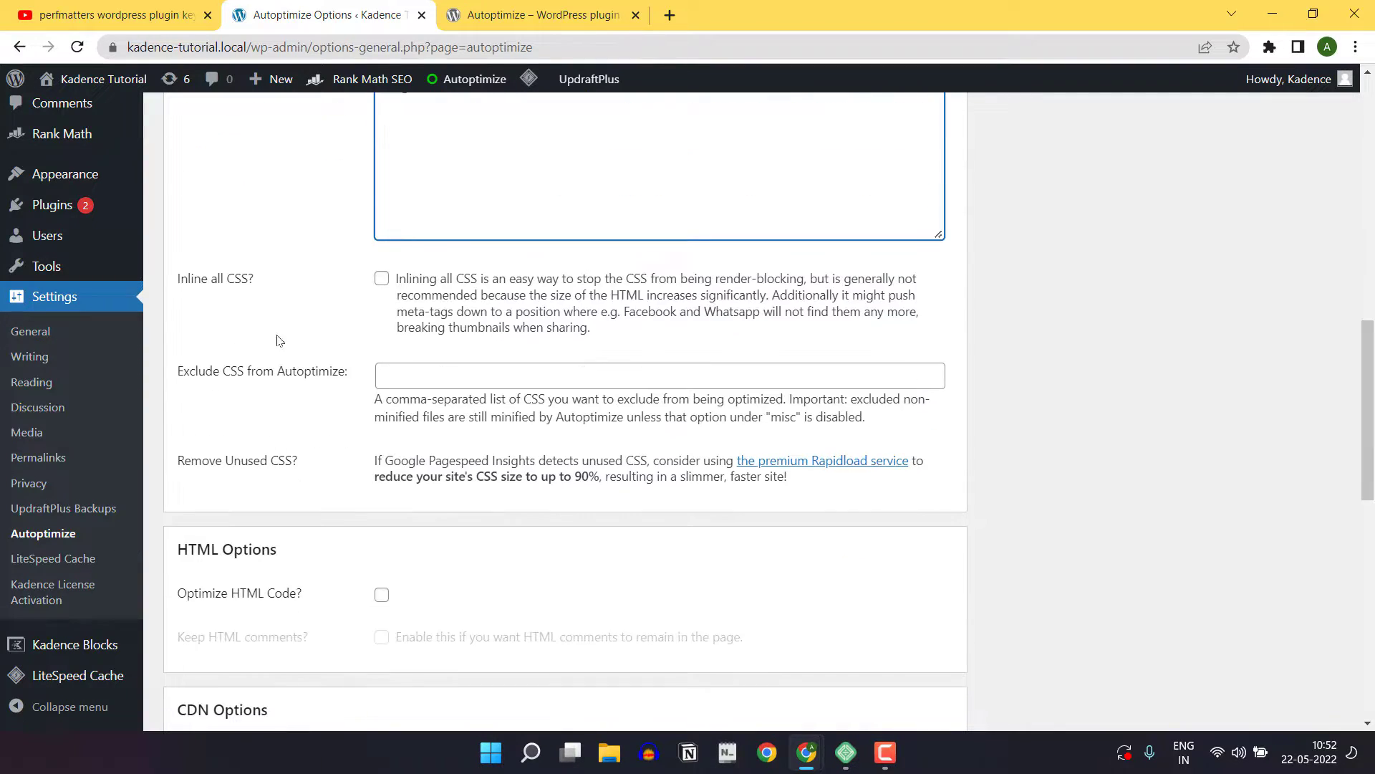
pyautogui.click(382, 280)
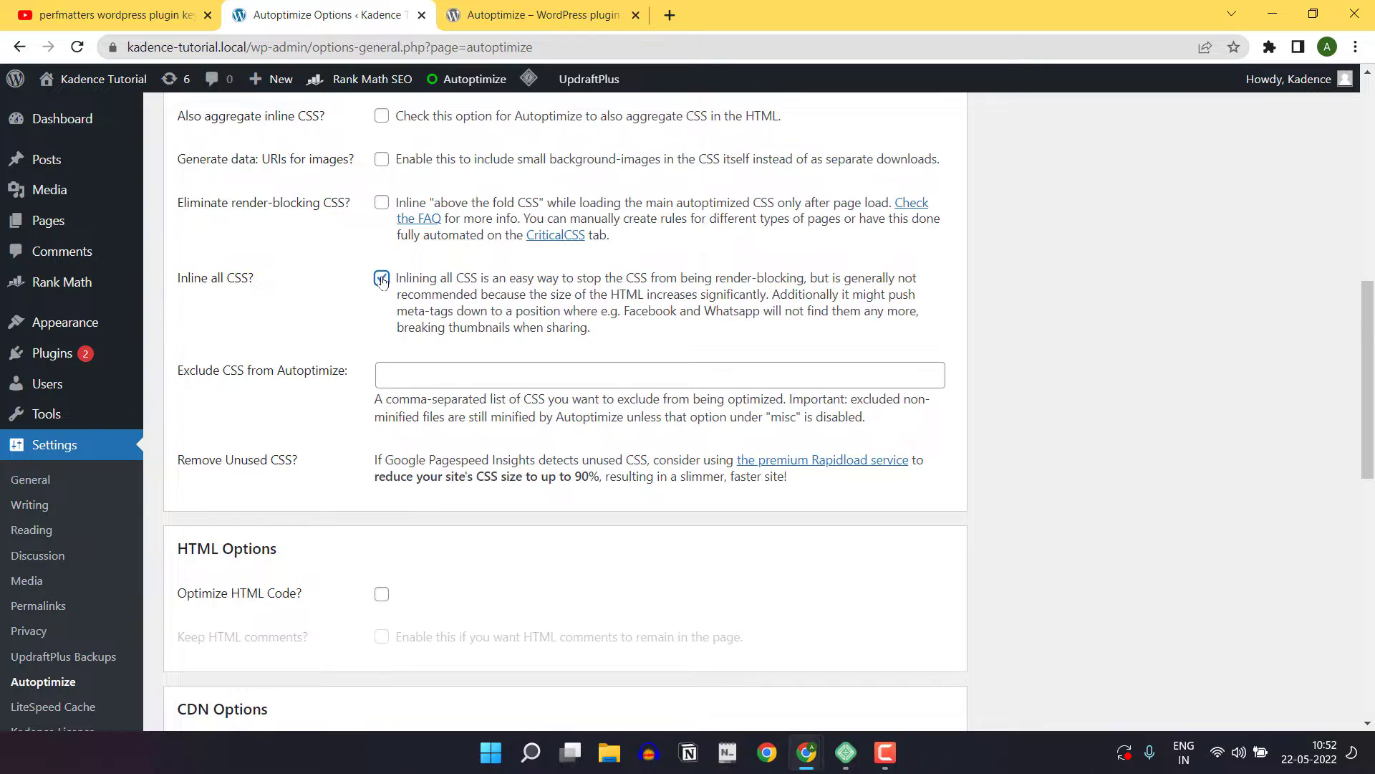
pyautogui.scroll(-3, 381, 301)
pyautogui.click(381, 324)
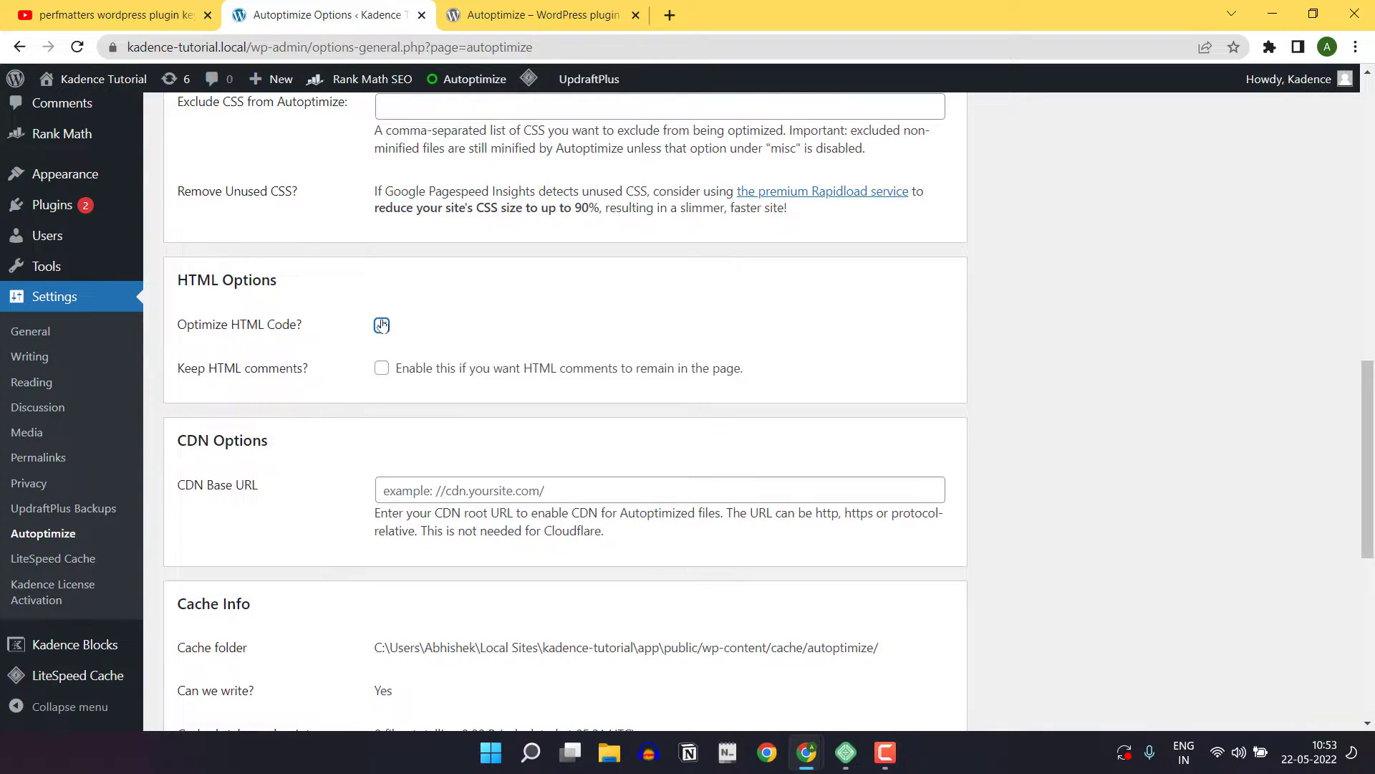
# Save the JS, CSS and HTML settings, keeping the existing CDN and misc options
pyautogui.scroll(-3, 495, 322)
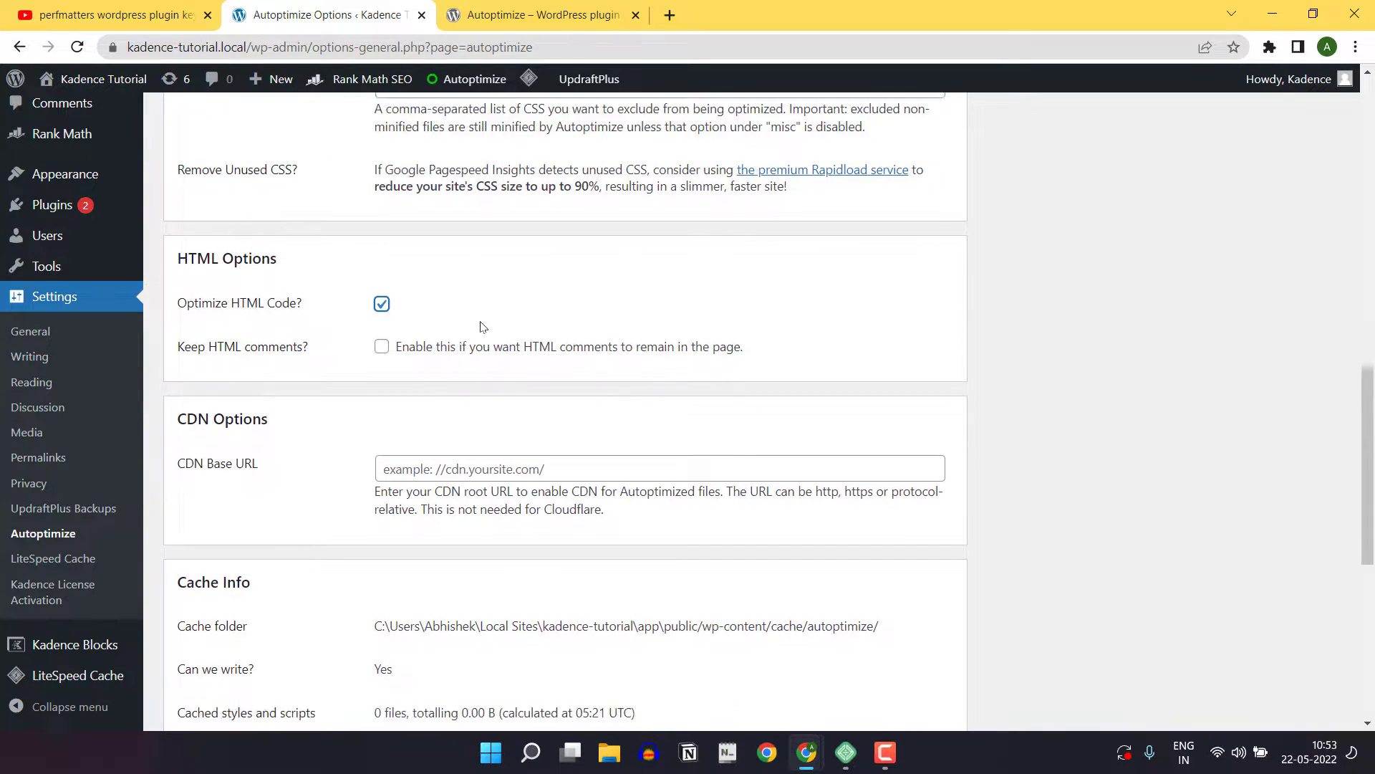
pyautogui.scroll(-3, 379, 342)
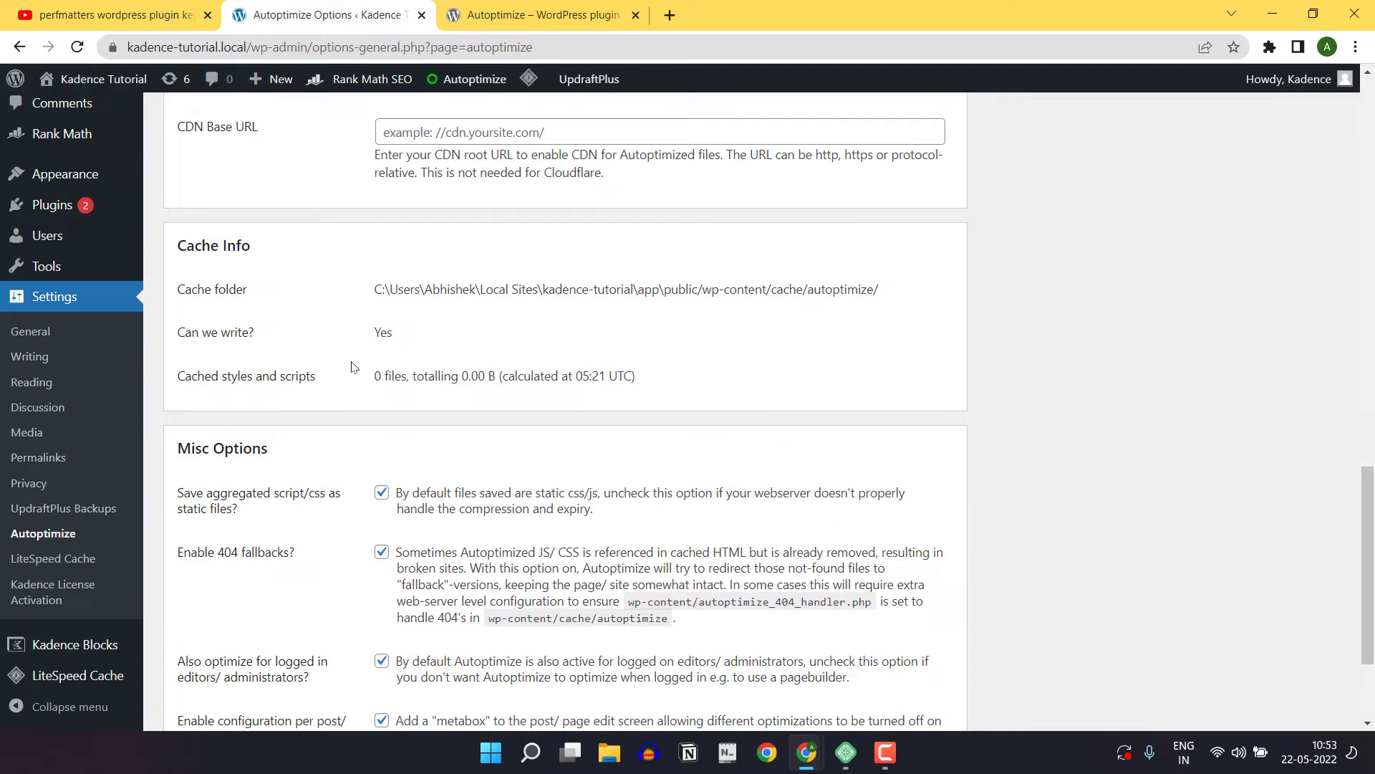
pyautogui.scroll(-3, 349, 424)
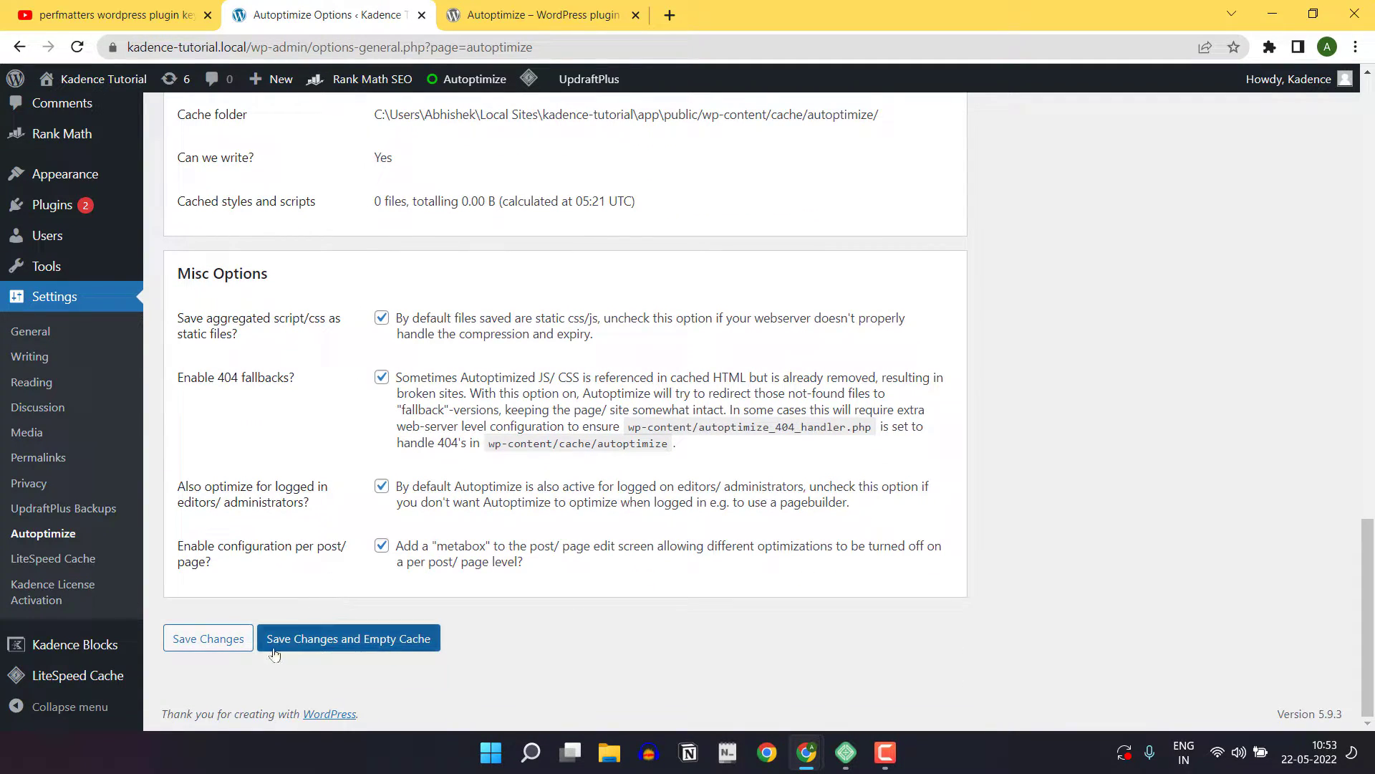
pyautogui.click(229, 645)
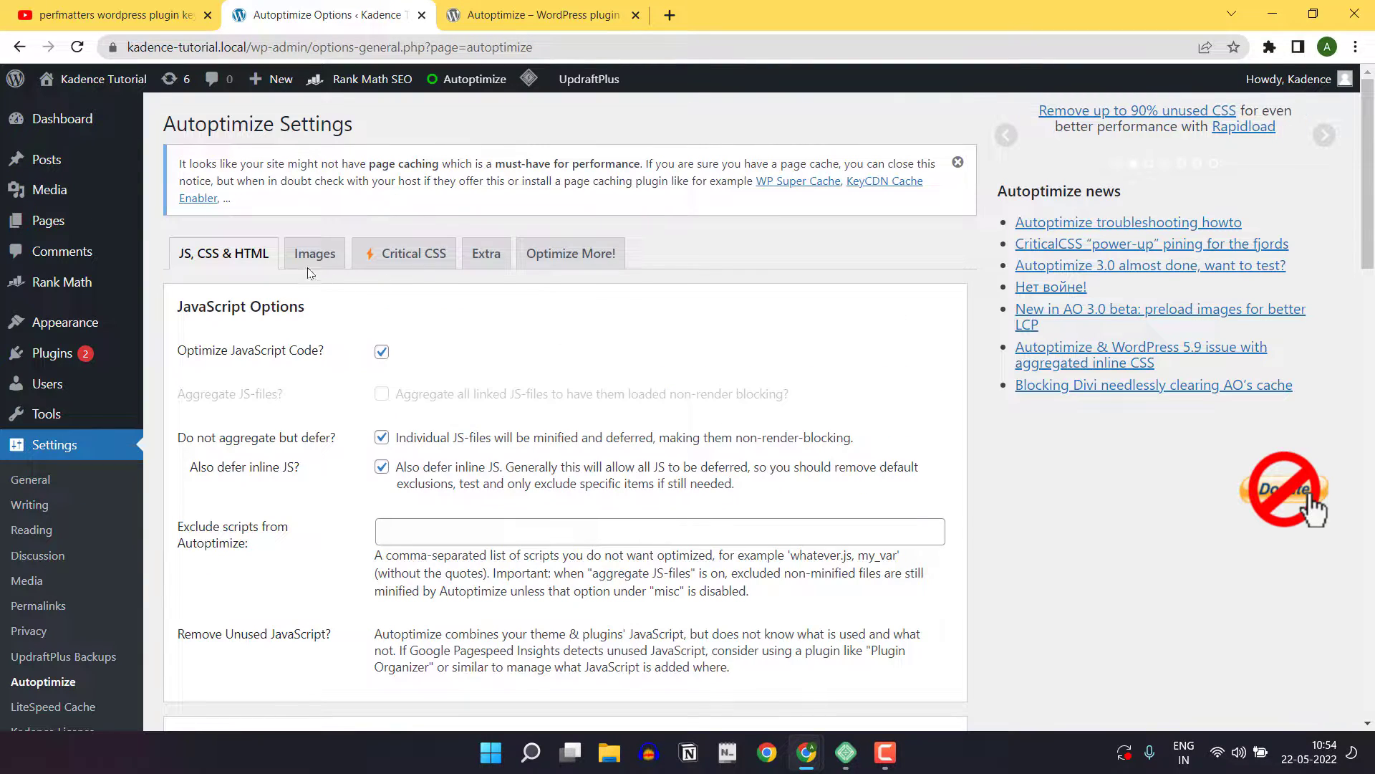
# In the image settings, enable on-the-fly optimization through Shortpixel's CDN with Lossy quality and AVIF loading in supported browsers
pyautogui.click(315, 255)
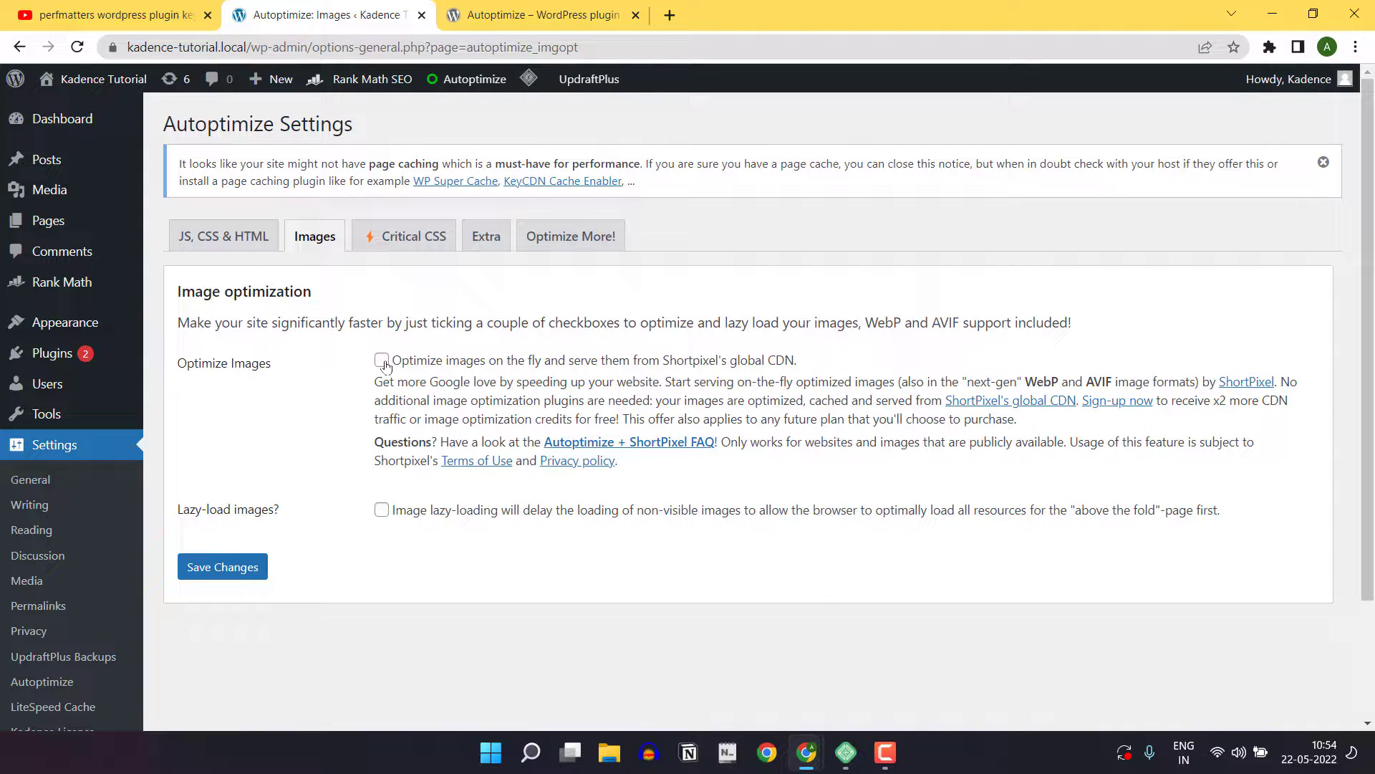
pyautogui.click(382, 360)
pyautogui.scroll(-2, 444, 433)
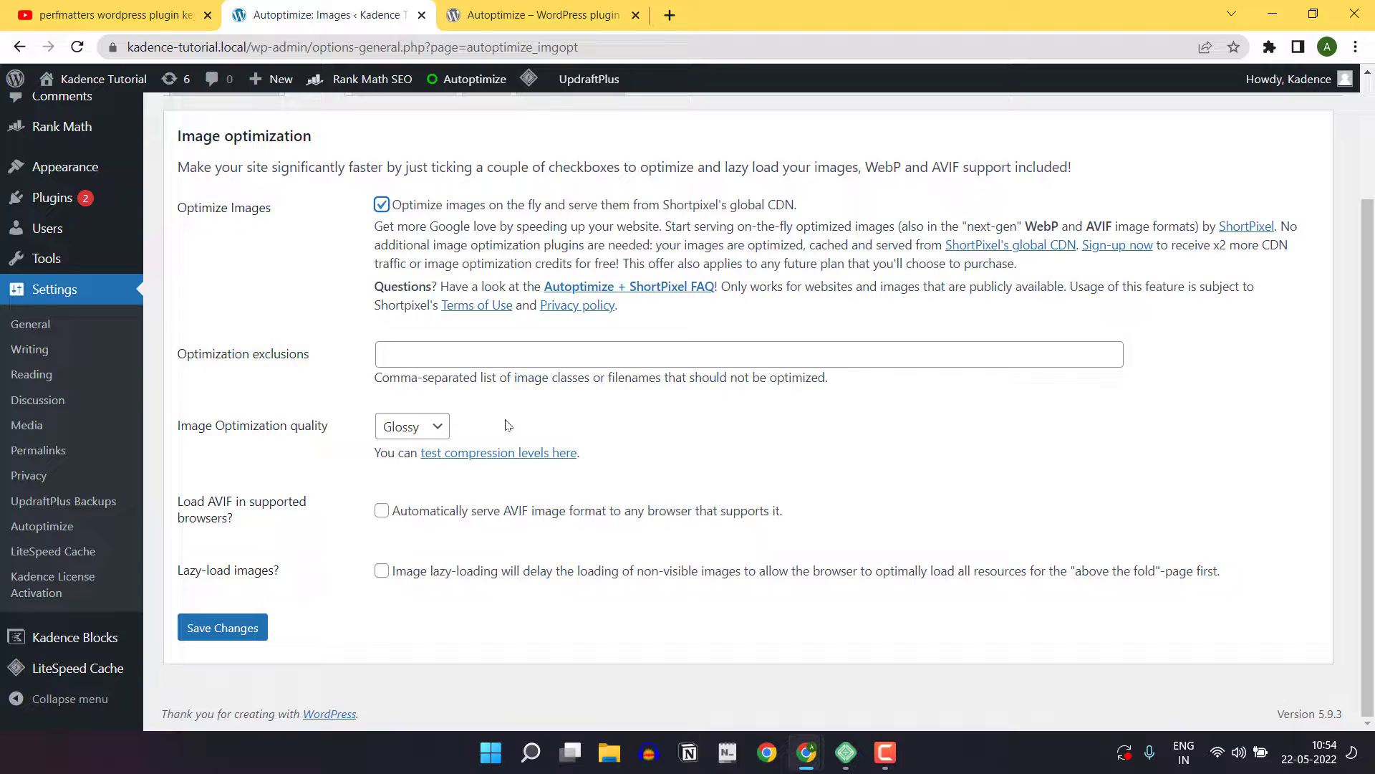
pyautogui.click(435, 430)
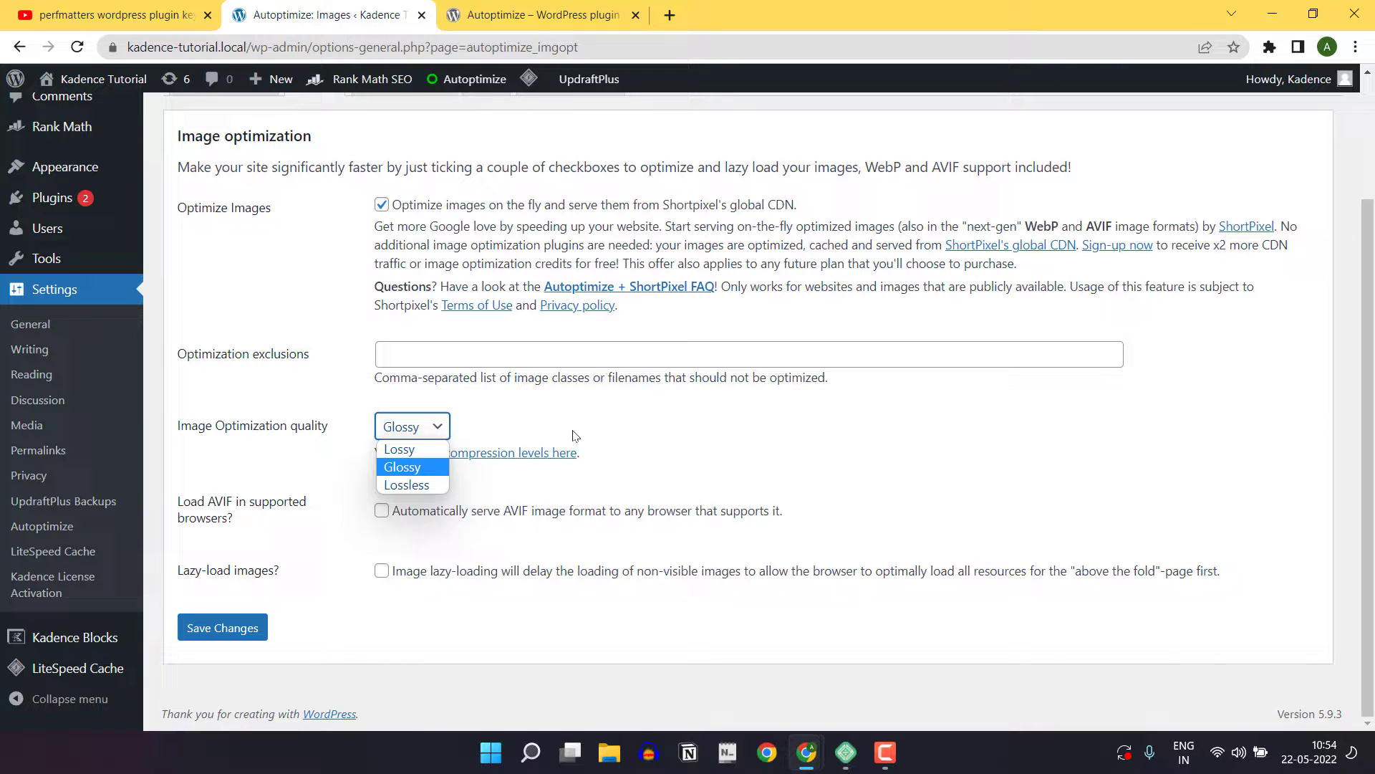
pyautogui.click(400, 452)
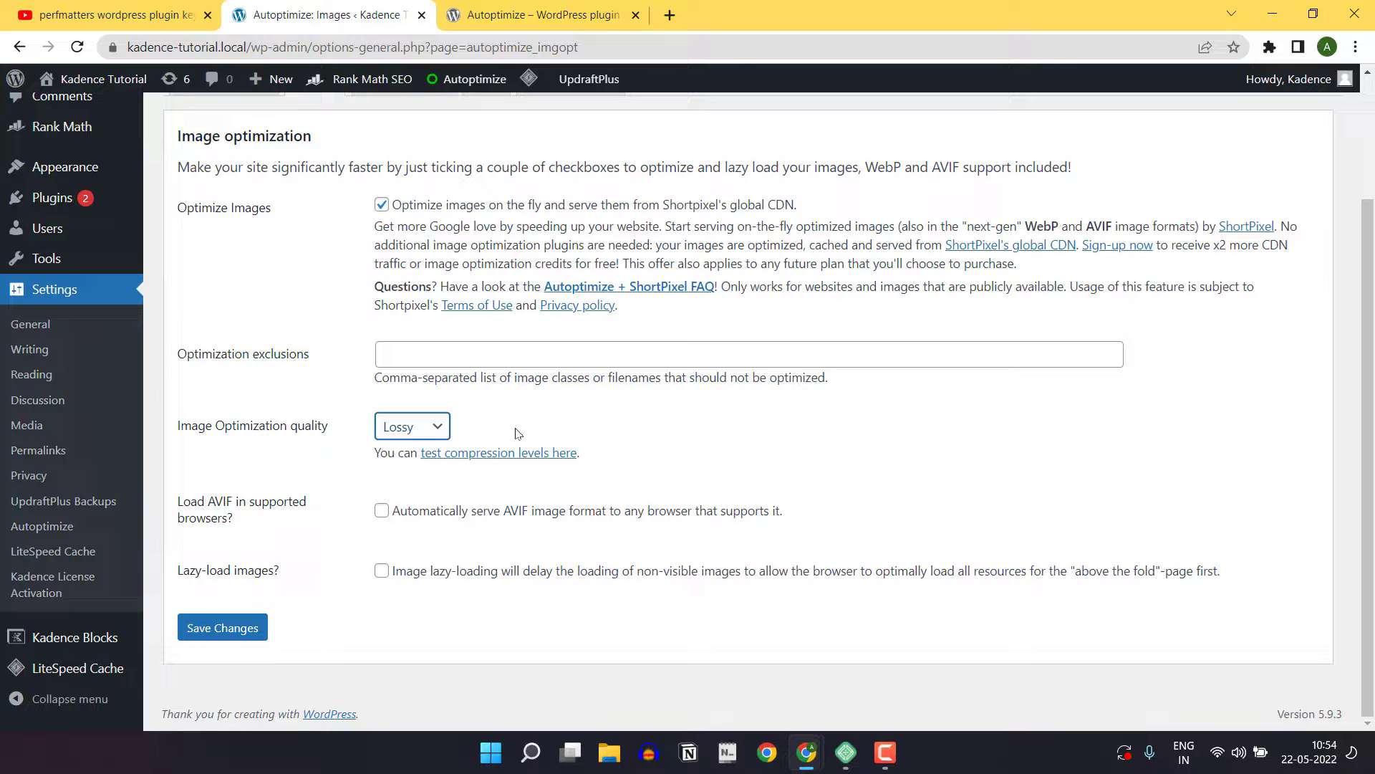
pyautogui.click(408, 427)
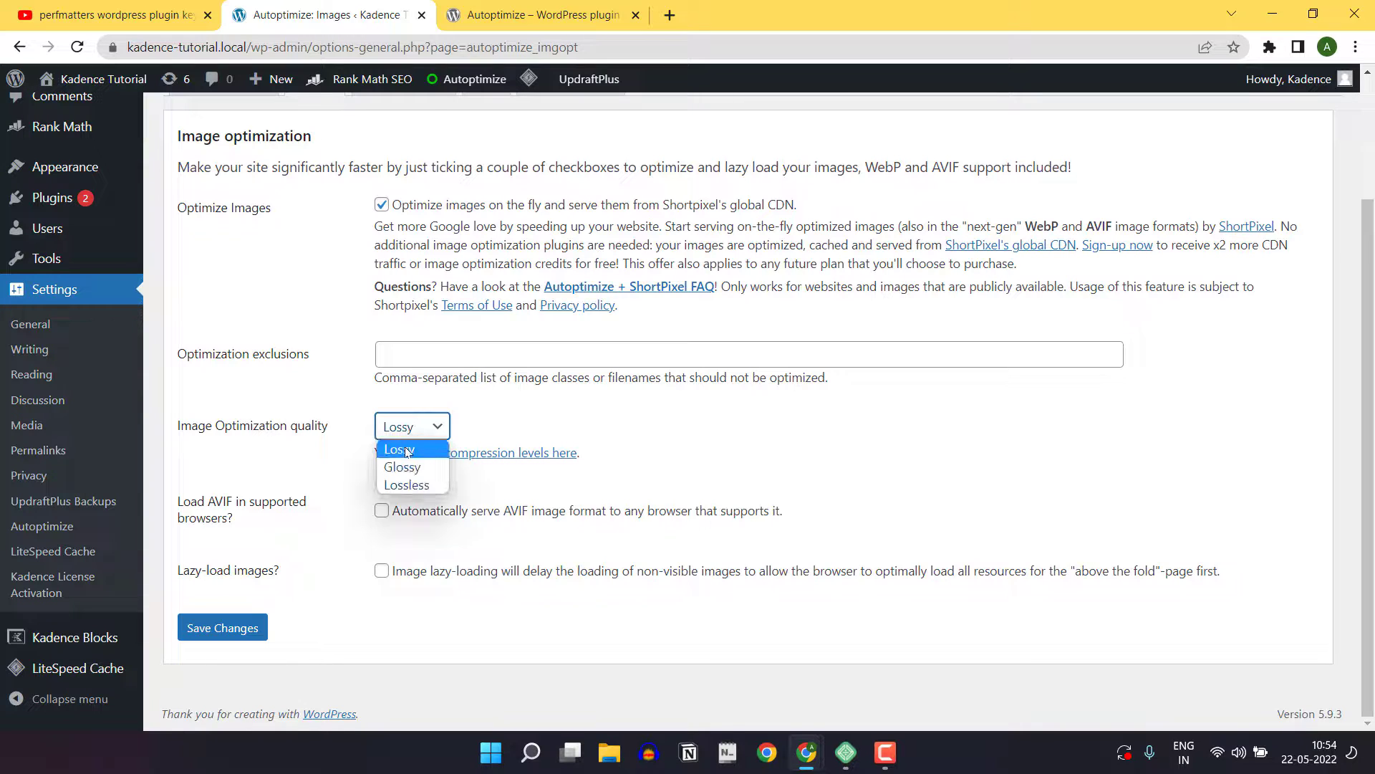
pyautogui.click(505, 428)
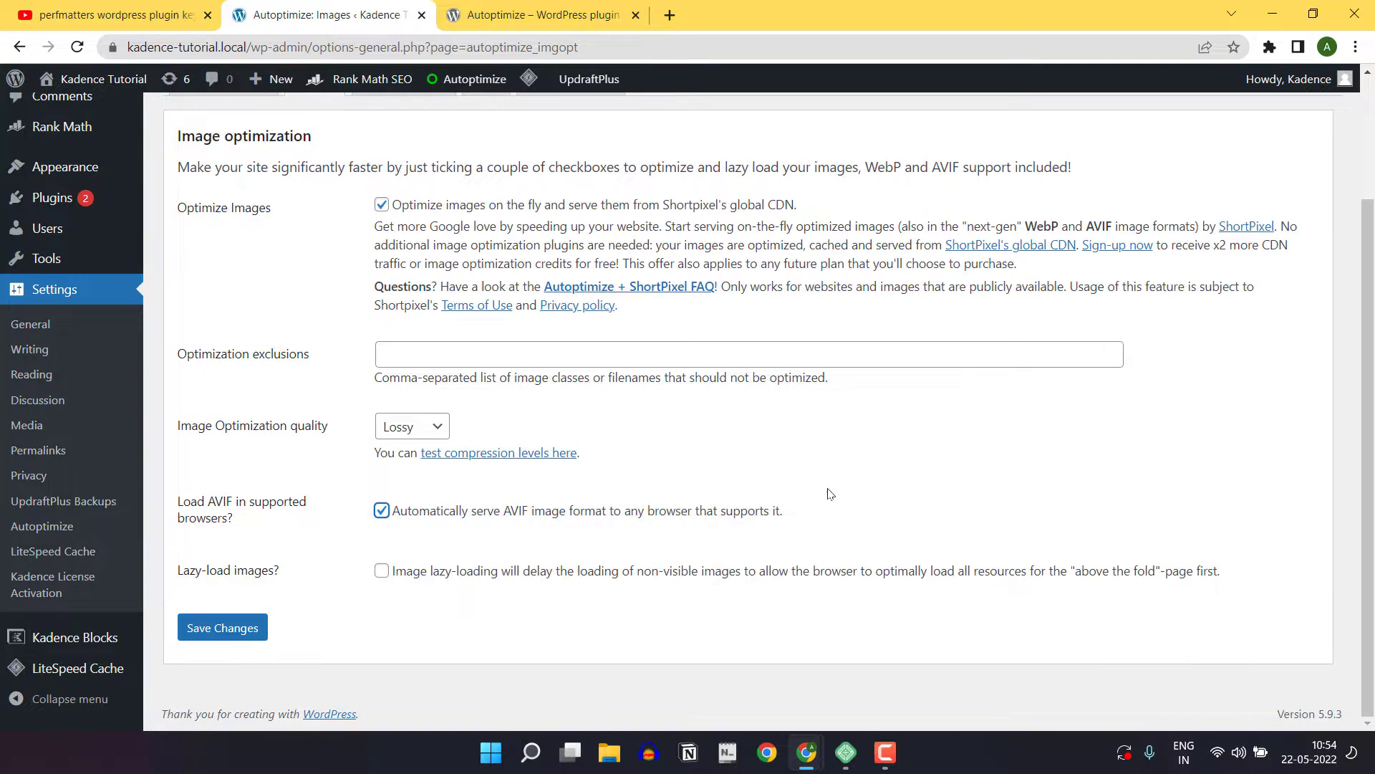
# Enable image lazy-loading with its exclusions left empty, and save the image settings
pyautogui.click(381, 571)
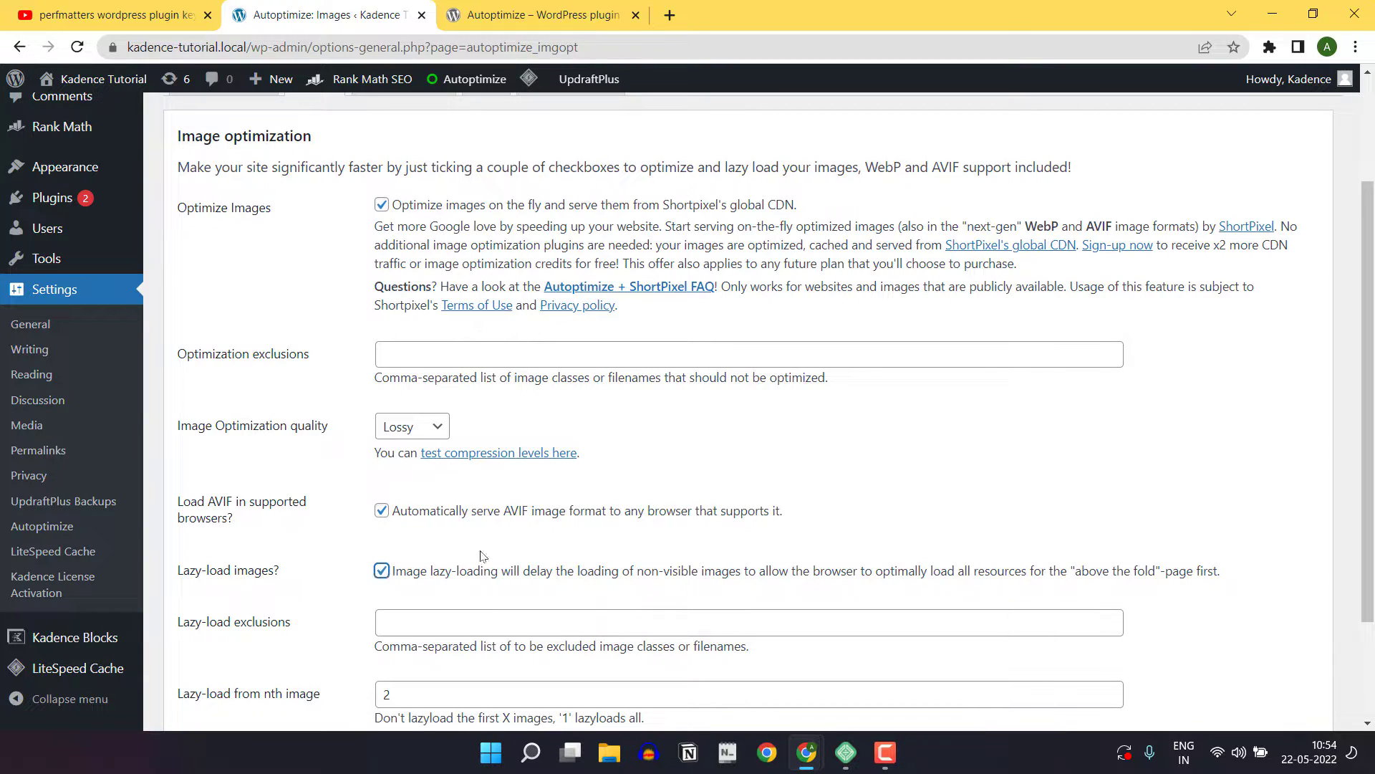
pyautogui.scroll(-2, 380, 573)
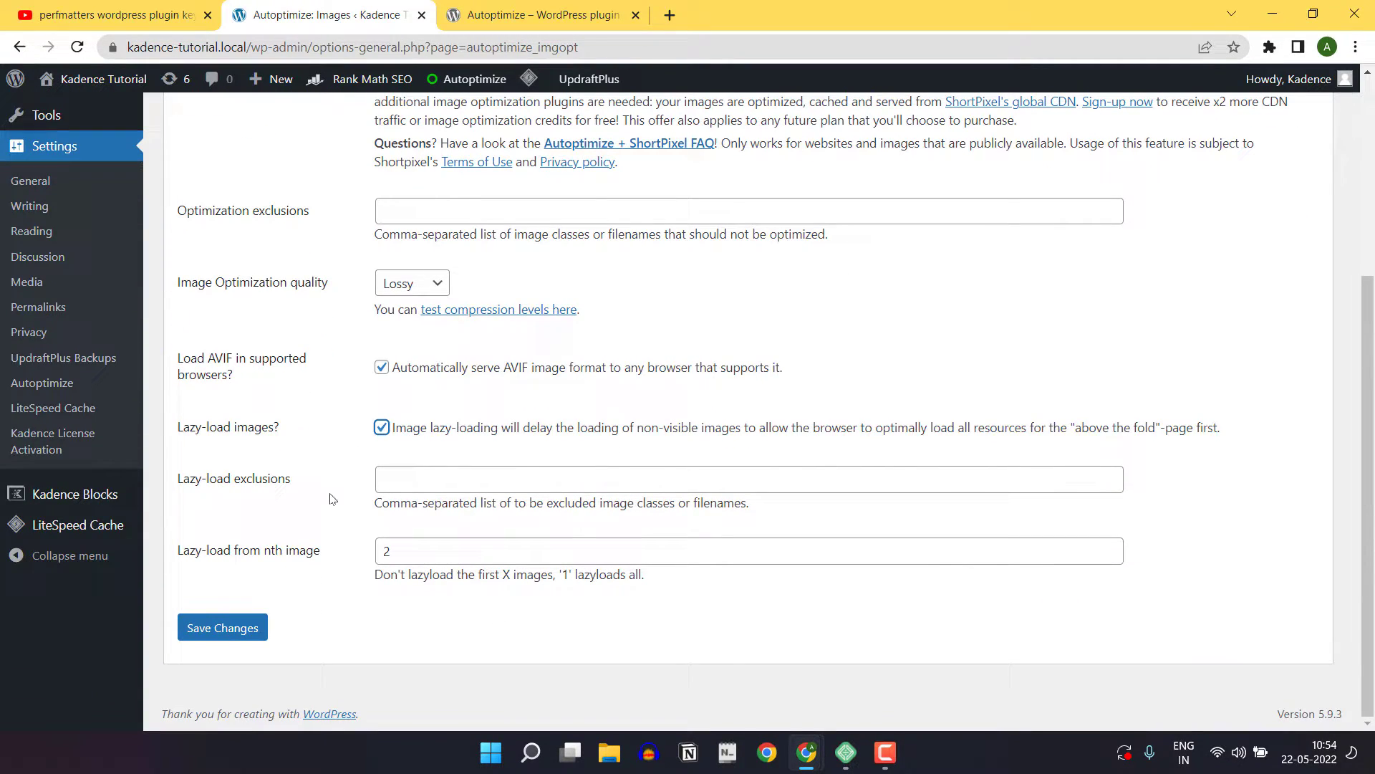
pyautogui.click(229, 628)
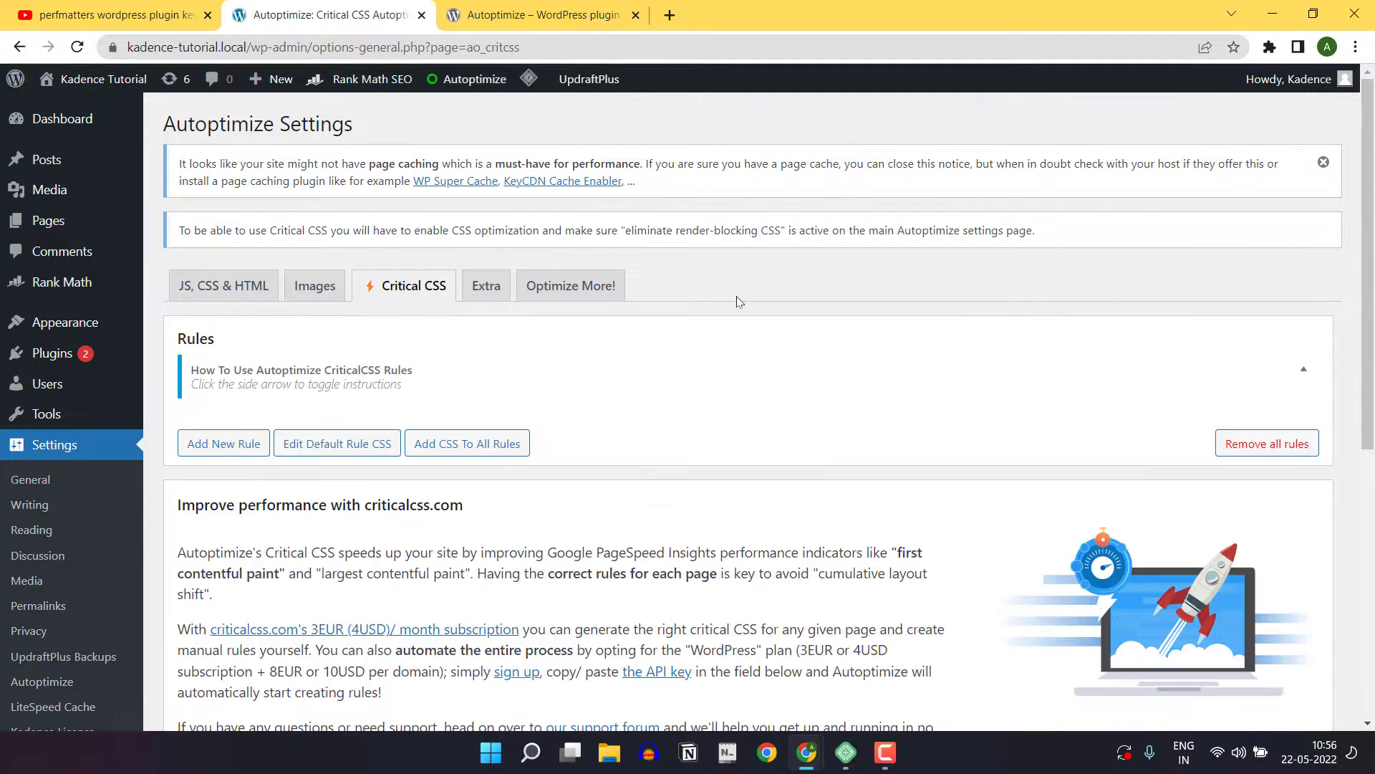
# Review the Critical CSS settings and the linked criticalcss.com site, and return to the Autoptimize settings
pyautogui.scroll(-3, 628, 409)
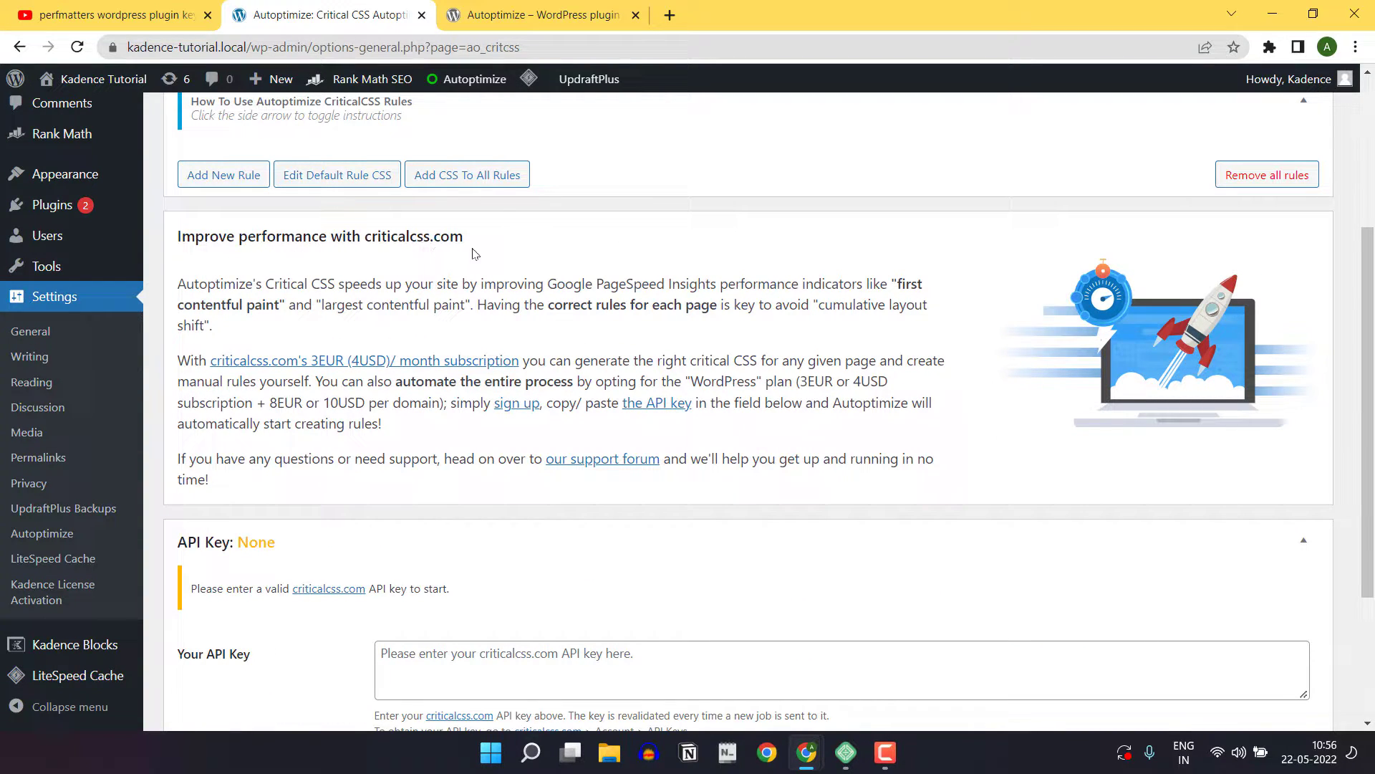
pyautogui.scroll(-3, 344, 552)
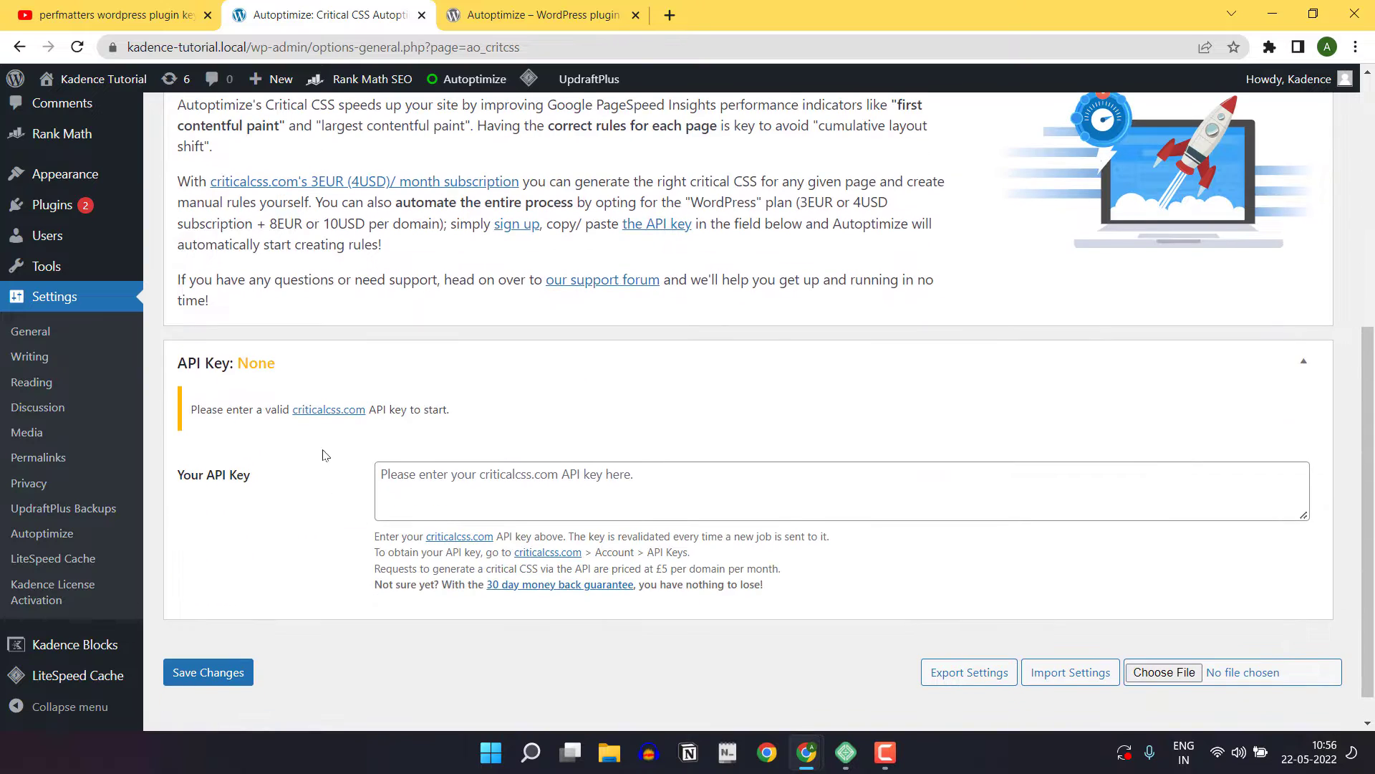
pyautogui.click(329, 410)
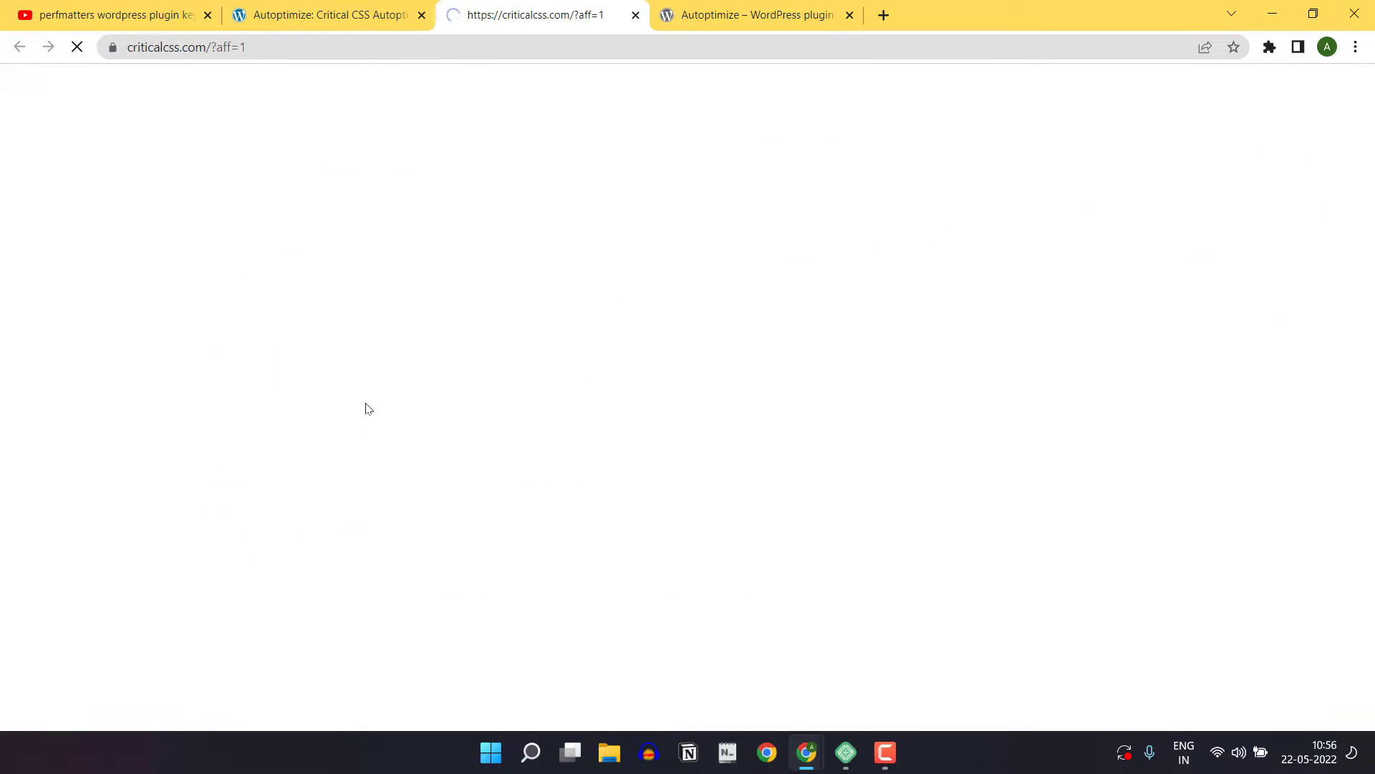
pyautogui.scroll(-4, 644, 304)
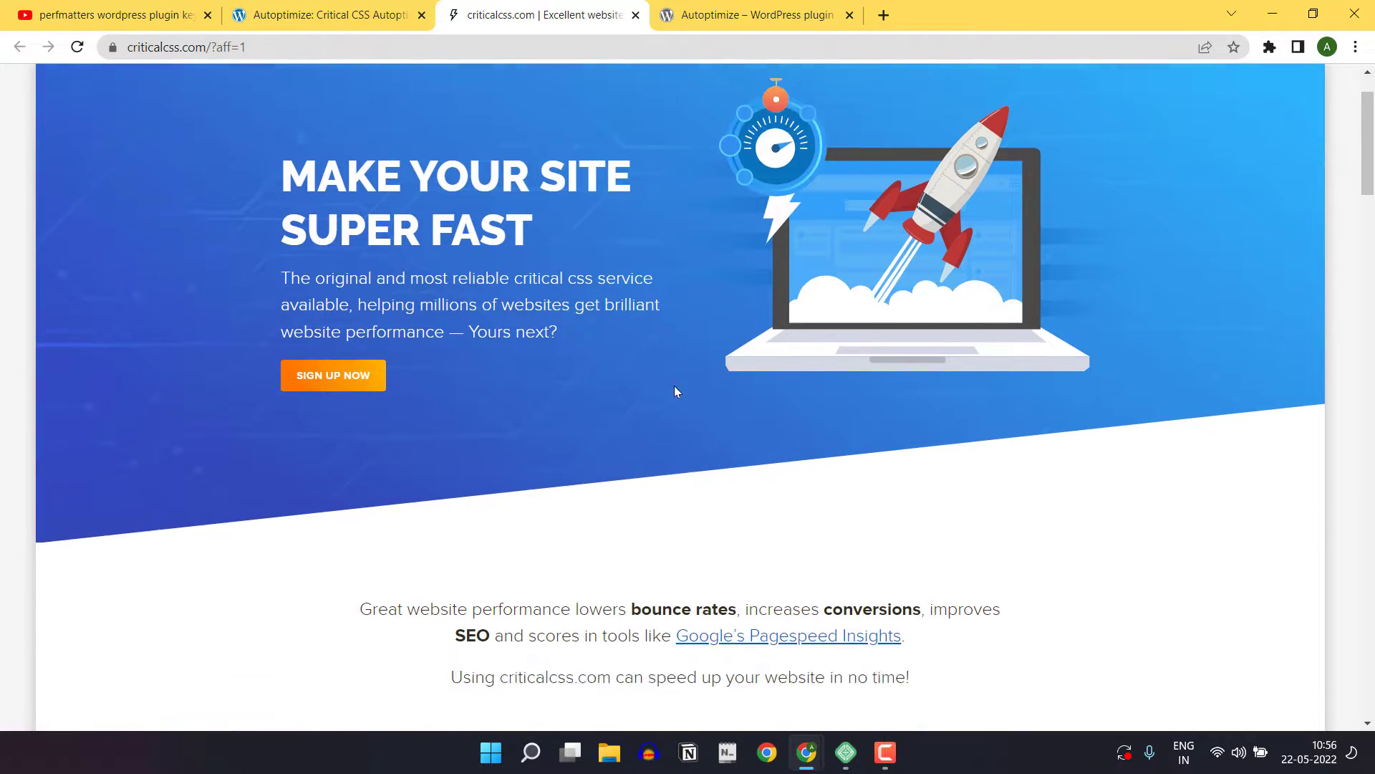
pyautogui.click(384, 18)
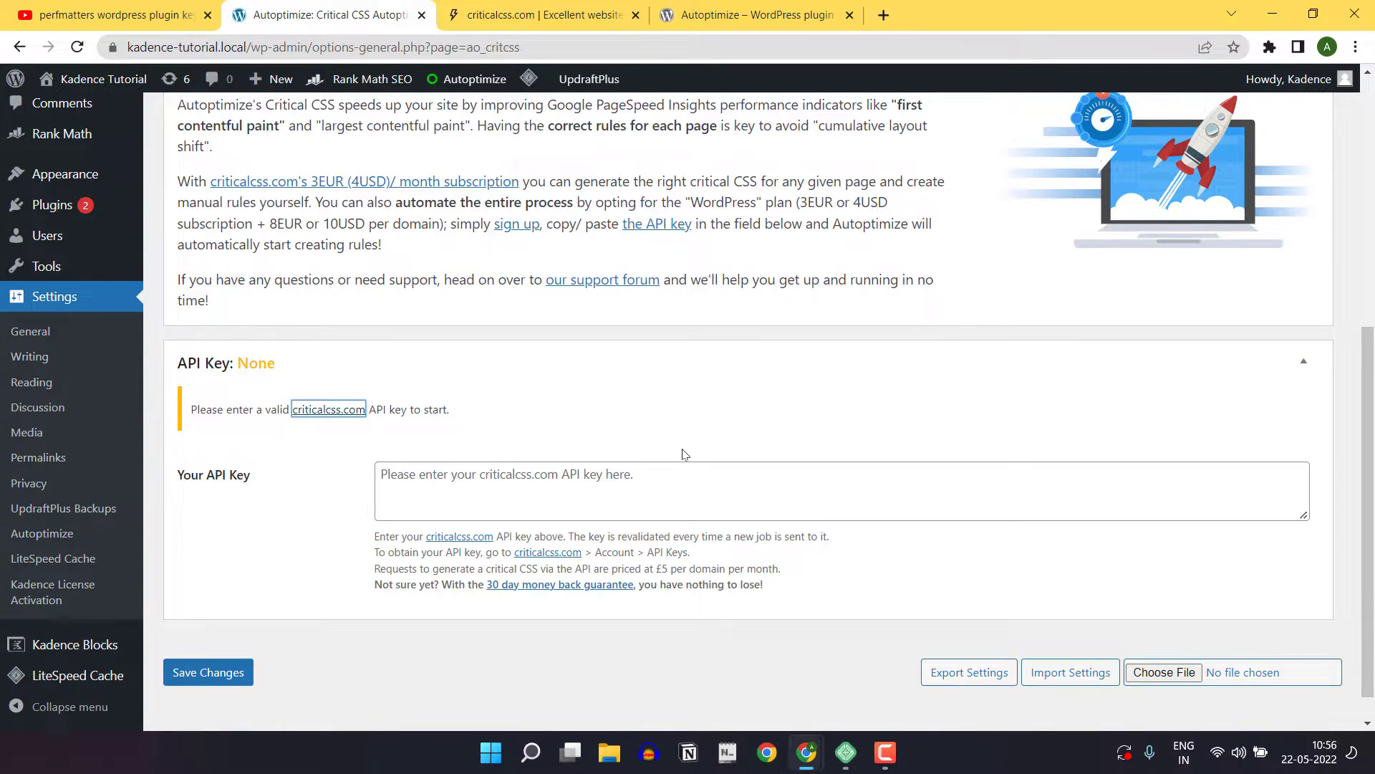
# Open the Extra auto-optimization settings and set Google Fonts to Remove Google Fonts
pyautogui.scroll(6, 677, 437)
pyautogui.click(485, 286)
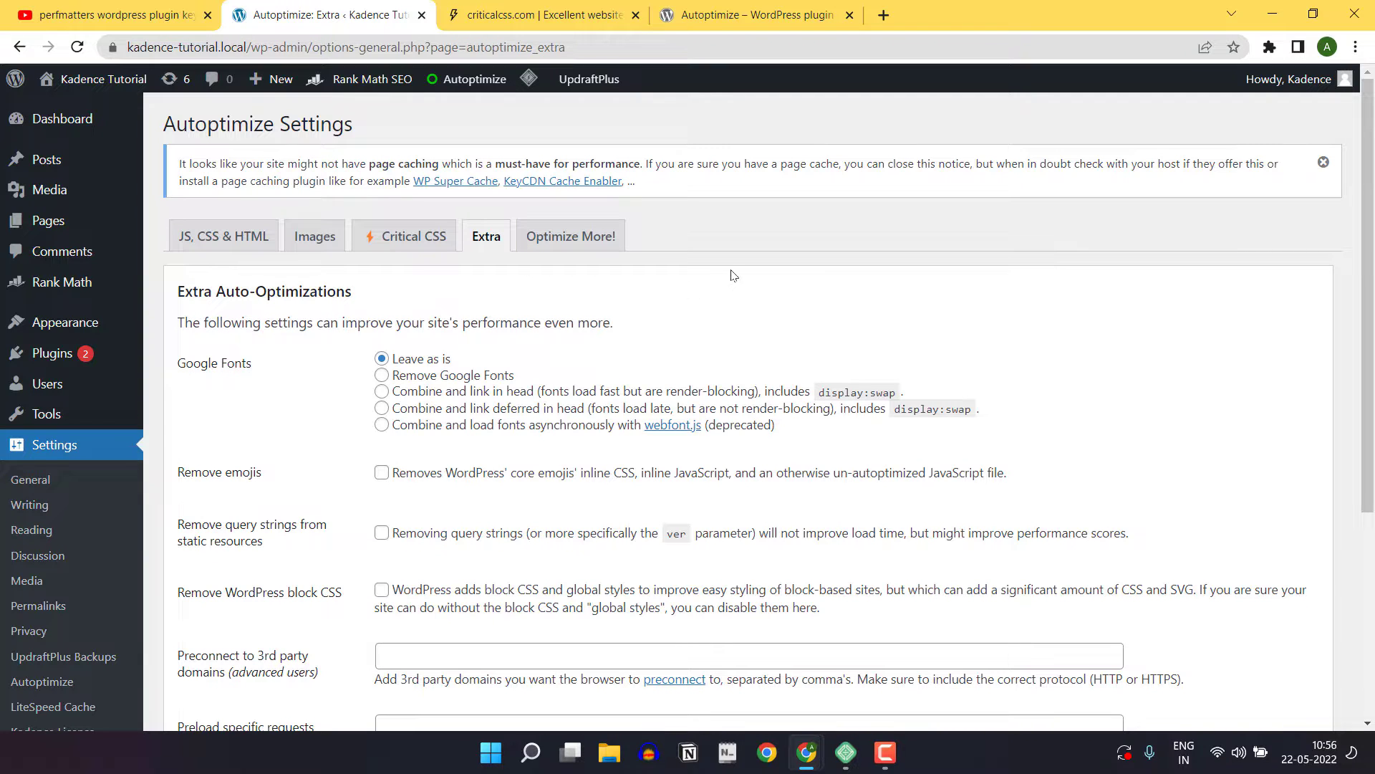
pyautogui.scroll(-2, 730, 279)
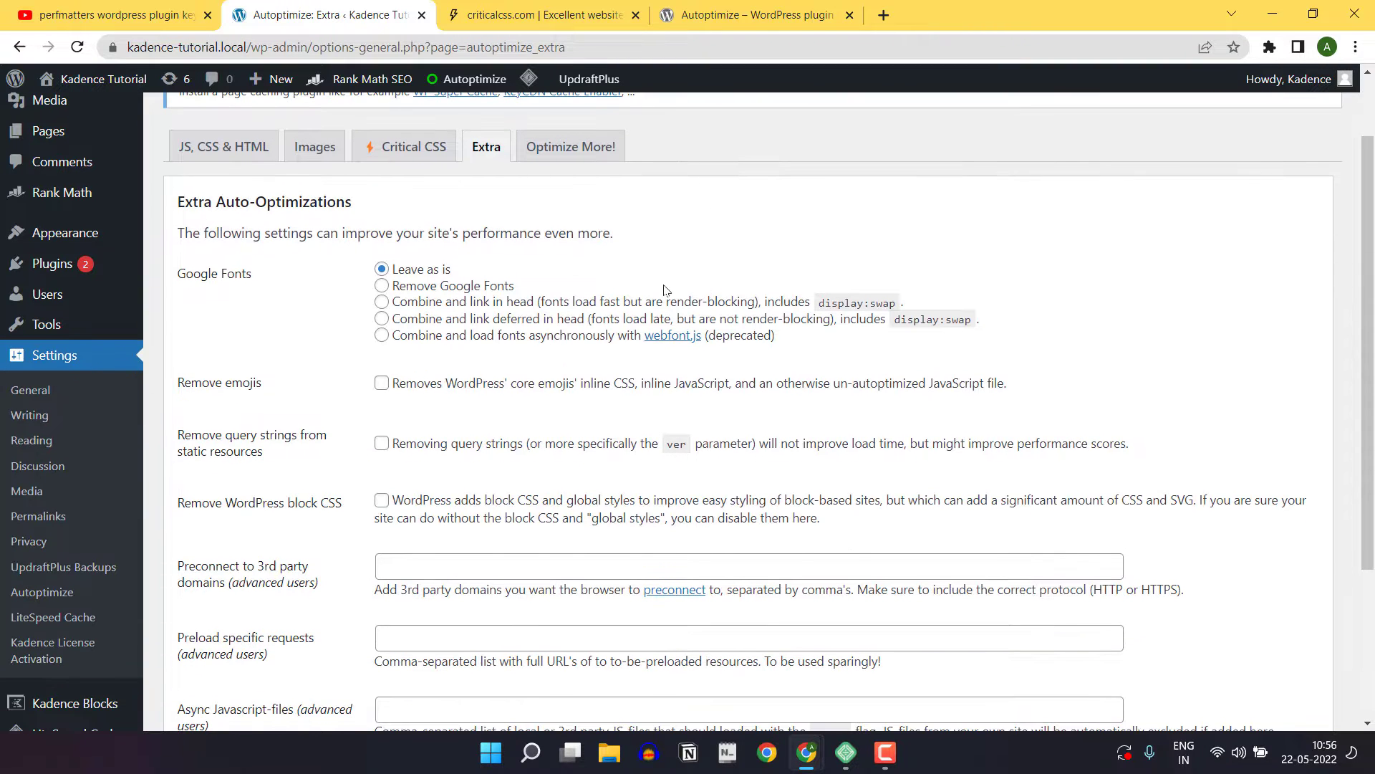
pyautogui.click(382, 287)
# Enable removal of emojis, query strings from static resources and WordPress block CSS, and save the Extra settings
pyautogui.scroll(-3, 329, 365)
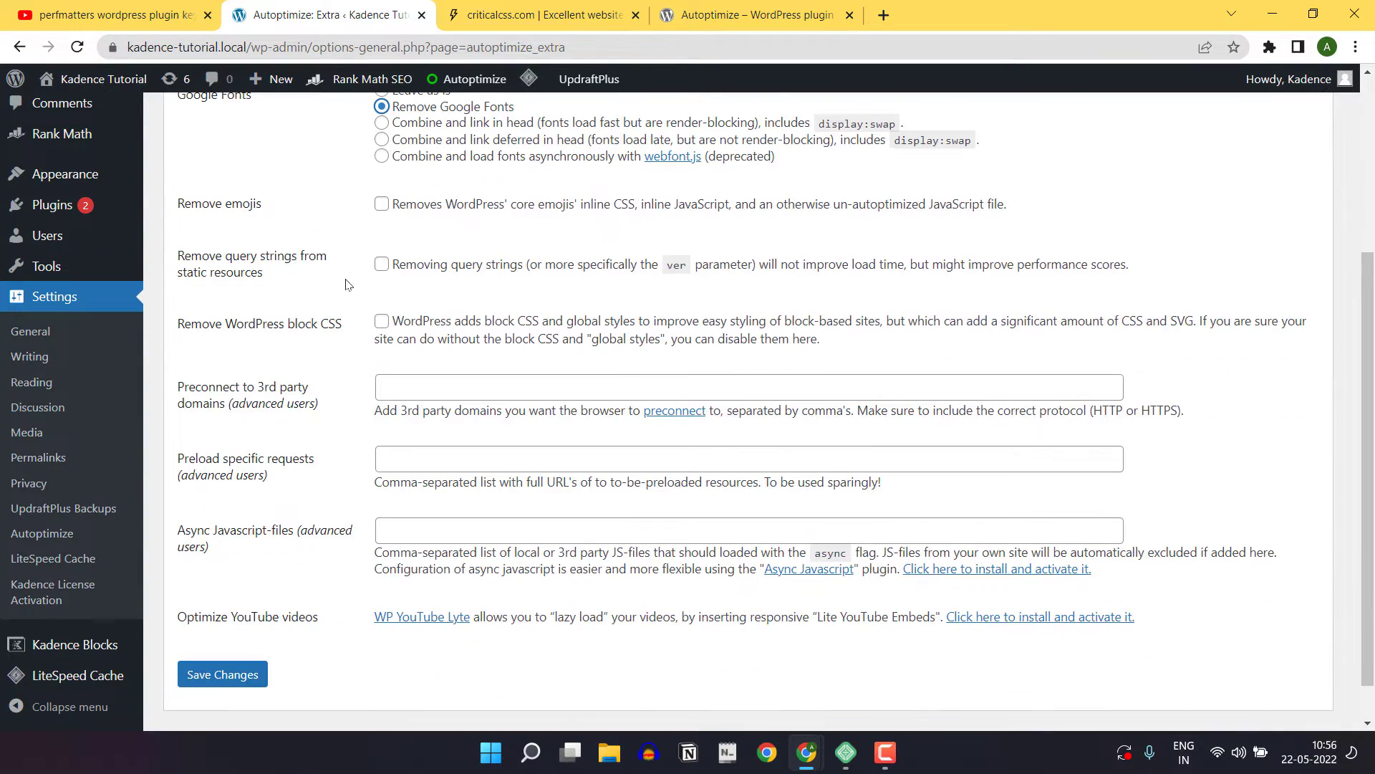
pyautogui.click(382, 205)
pyautogui.click(382, 264)
pyautogui.click(381, 324)
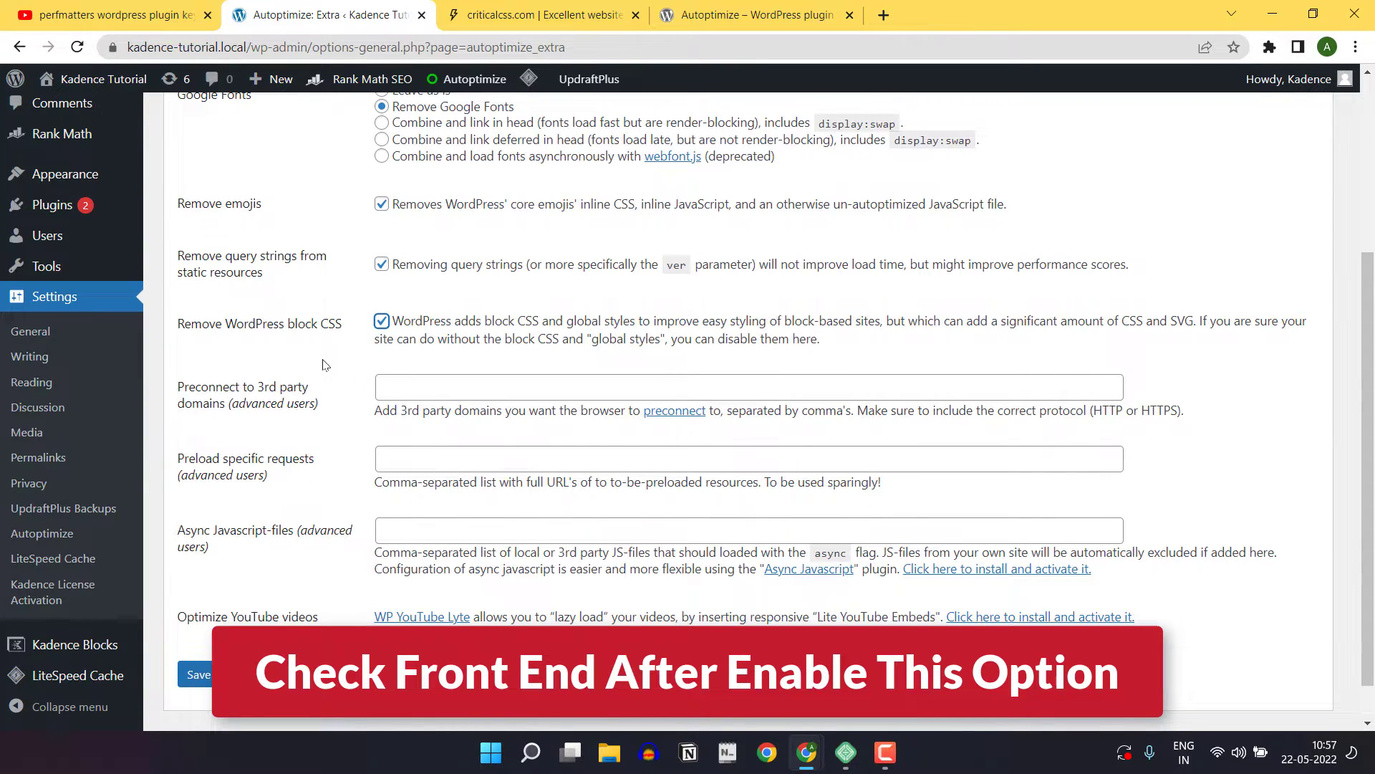
pyautogui.scroll(-1, 326, 365)
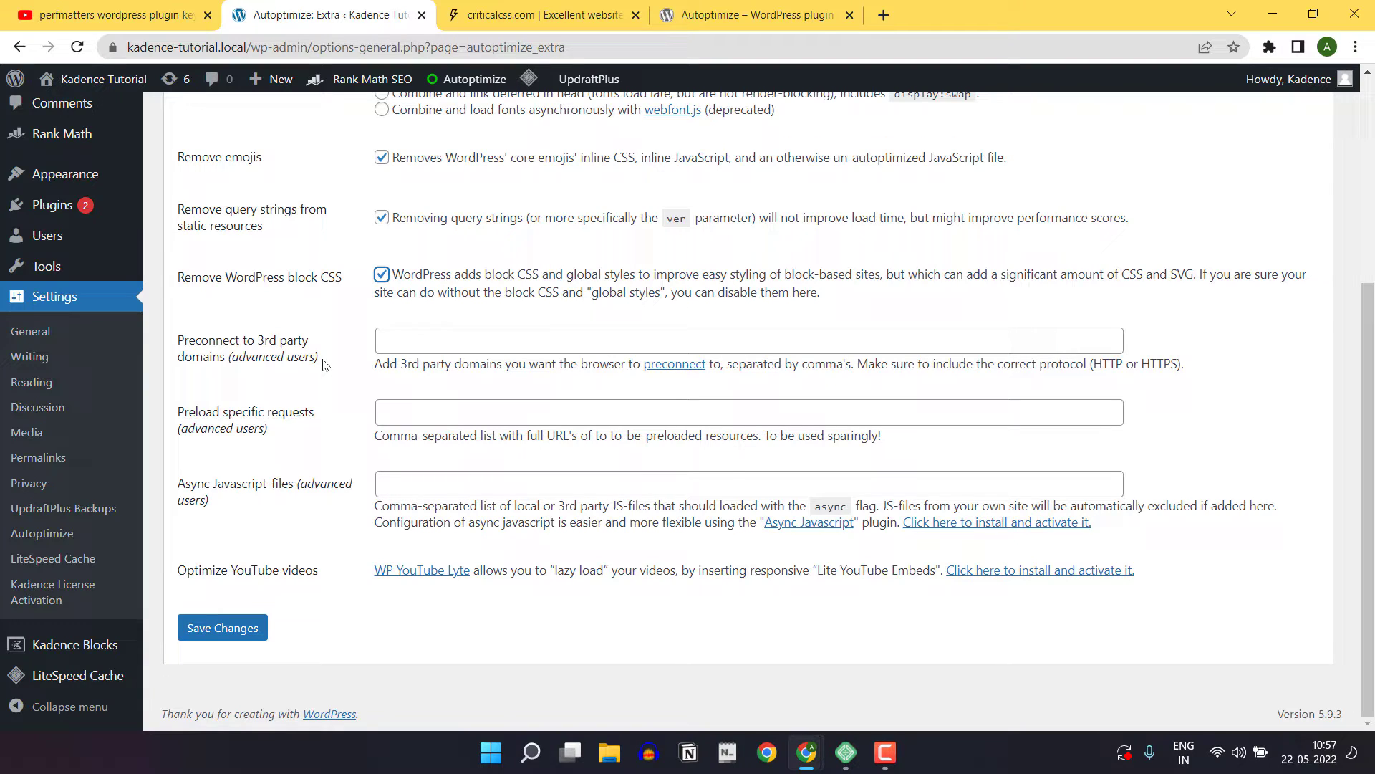
pyautogui.click(402, 340)
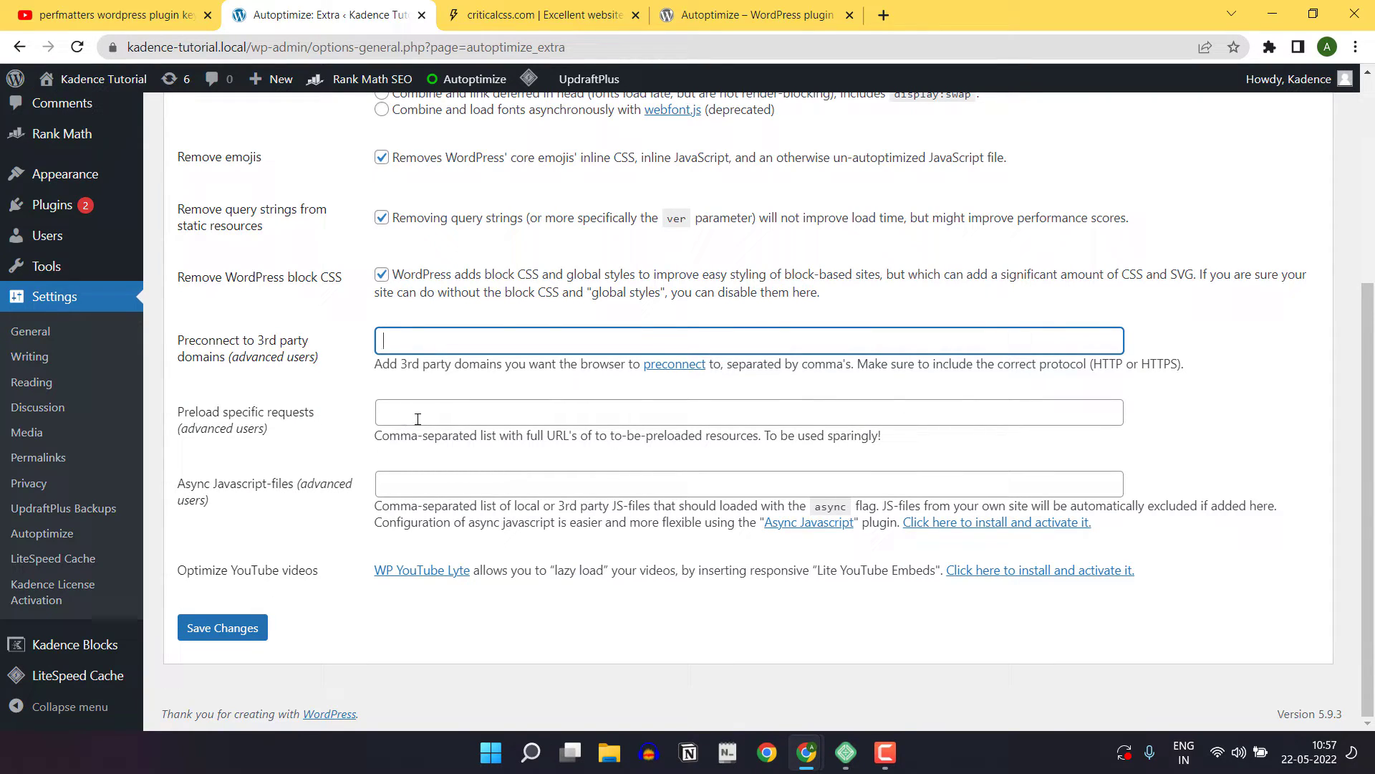
pyautogui.click(237, 626)
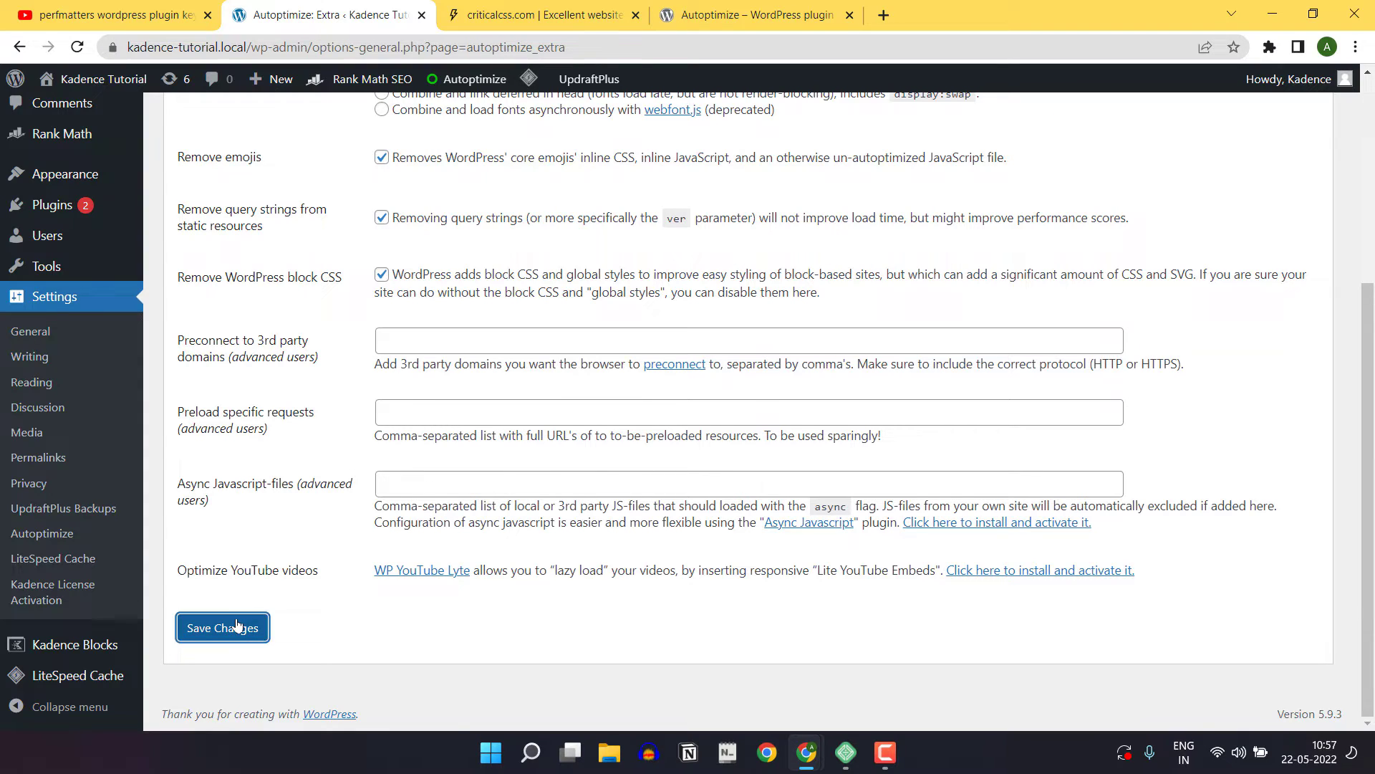